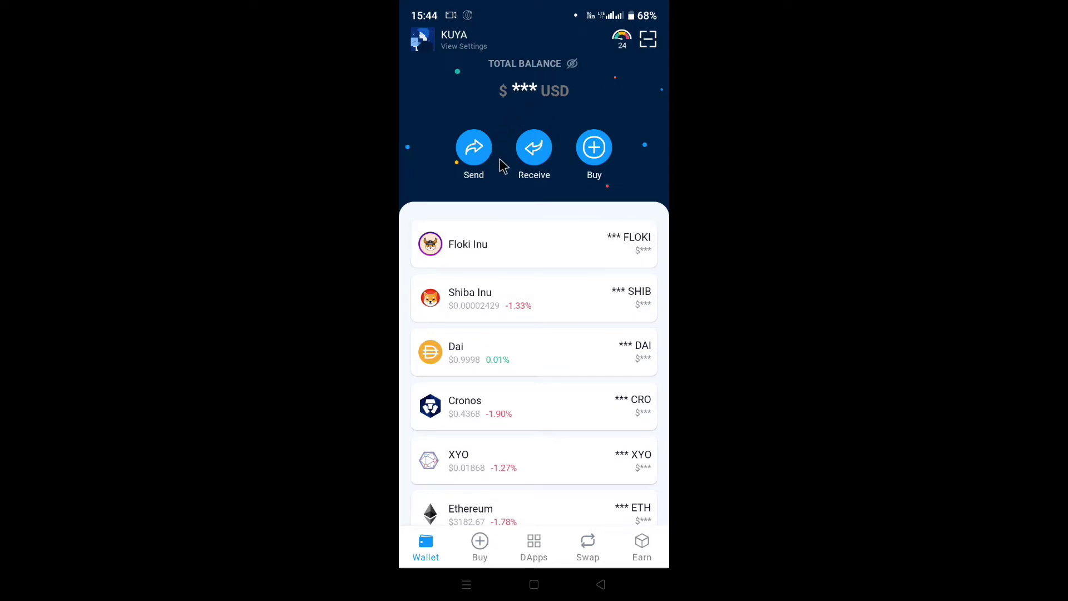
- Open the Cronos Bridge from the wallet home and review its supported source networks, keeping Crypto.org selected
{"action": "scroll", "coordinate": [496, 252], "scroll_direction": "down", "scroll_amount": 10}
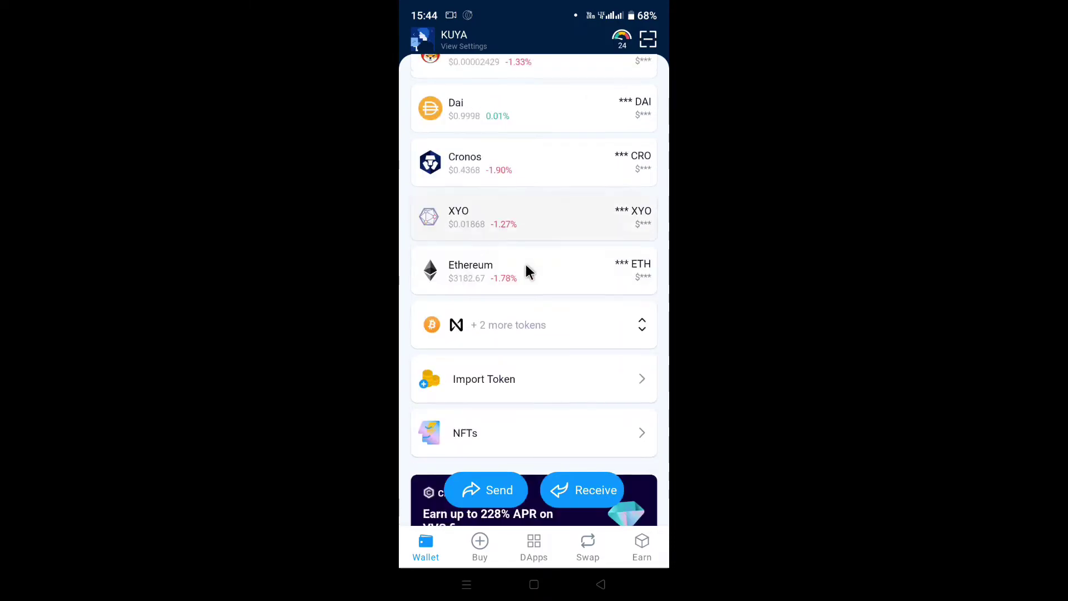
{"action": "scroll", "coordinate": [526, 266], "scroll_direction": "down", "scroll_amount": 3}
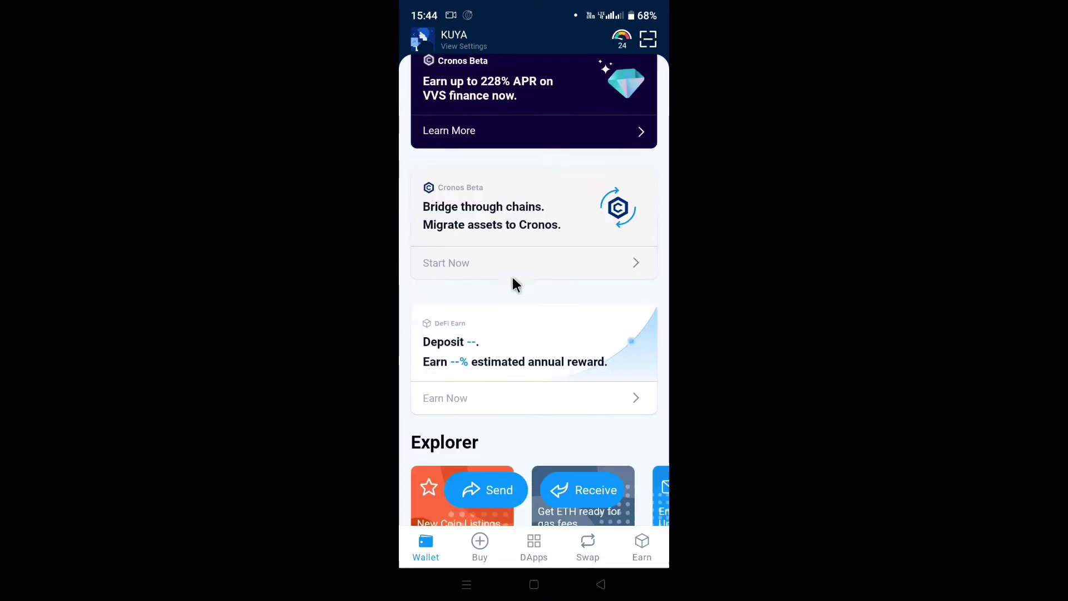
{"action": "scroll", "coordinate": [555, 226], "scroll_direction": "up", "scroll_amount": 15}
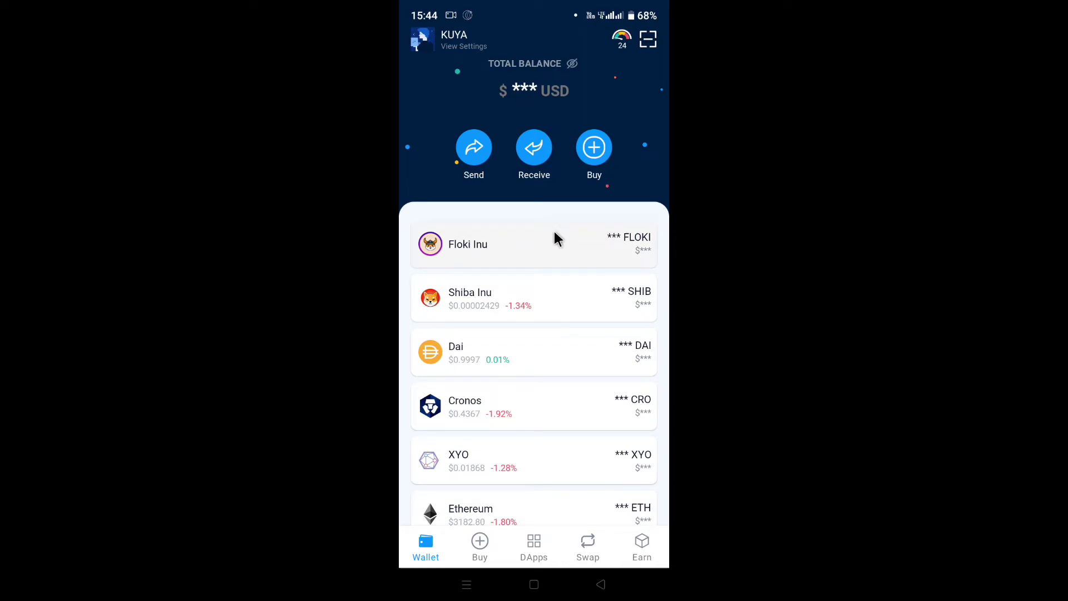
{"action": "scroll", "coordinate": [554, 231], "scroll_direction": "down", "scroll_amount": 10}
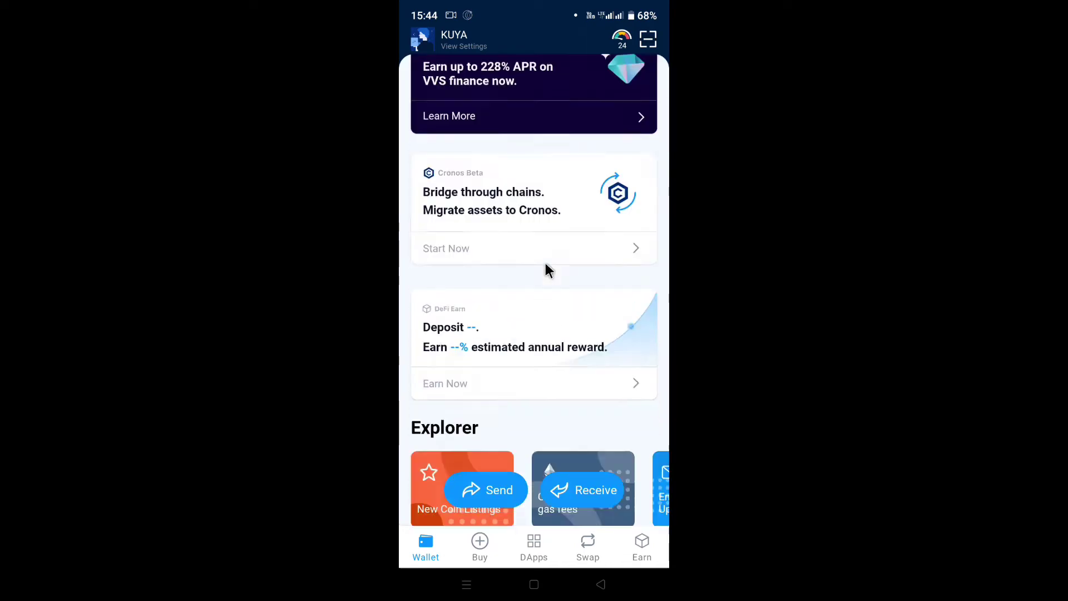
{"action": "scroll", "coordinate": [545, 289], "scroll_direction": "up", "scroll_amount": 3}
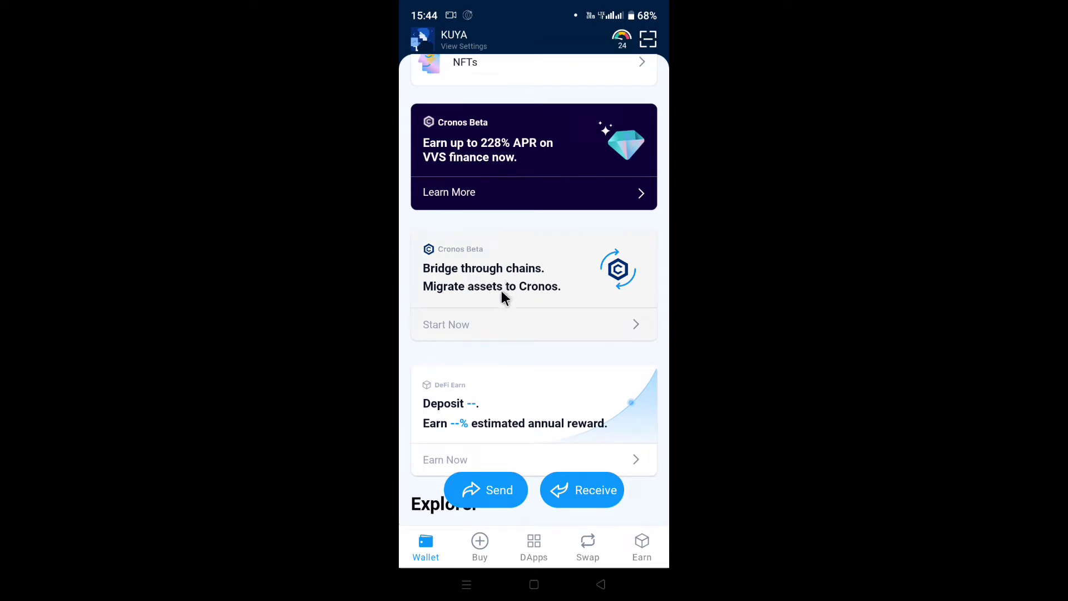
{"action": "left_click", "coordinate": [565, 277]}
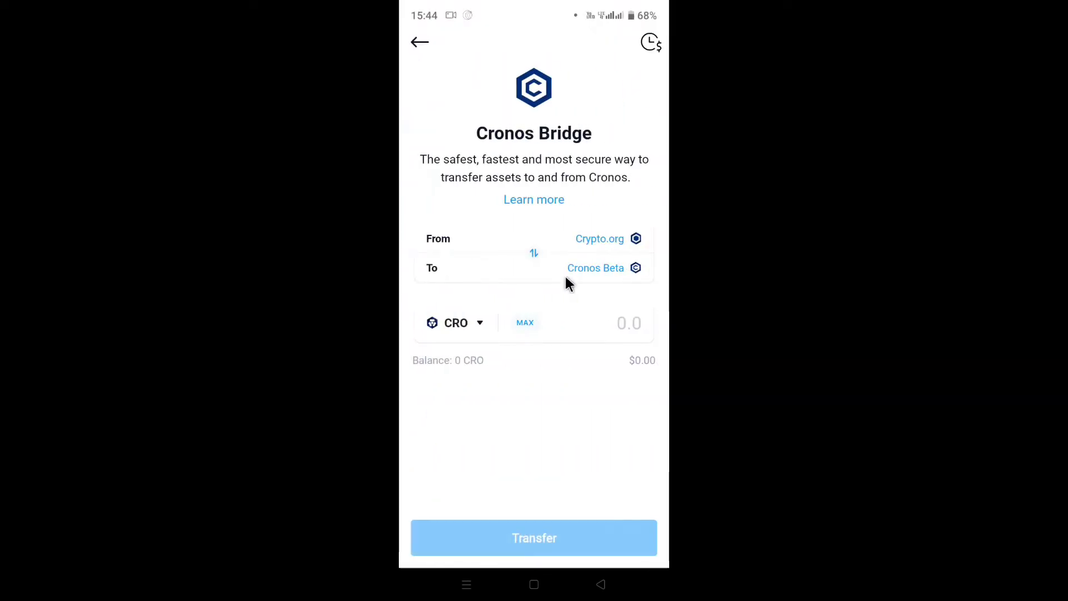
{"action": "left_click", "coordinate": [606, 241]}
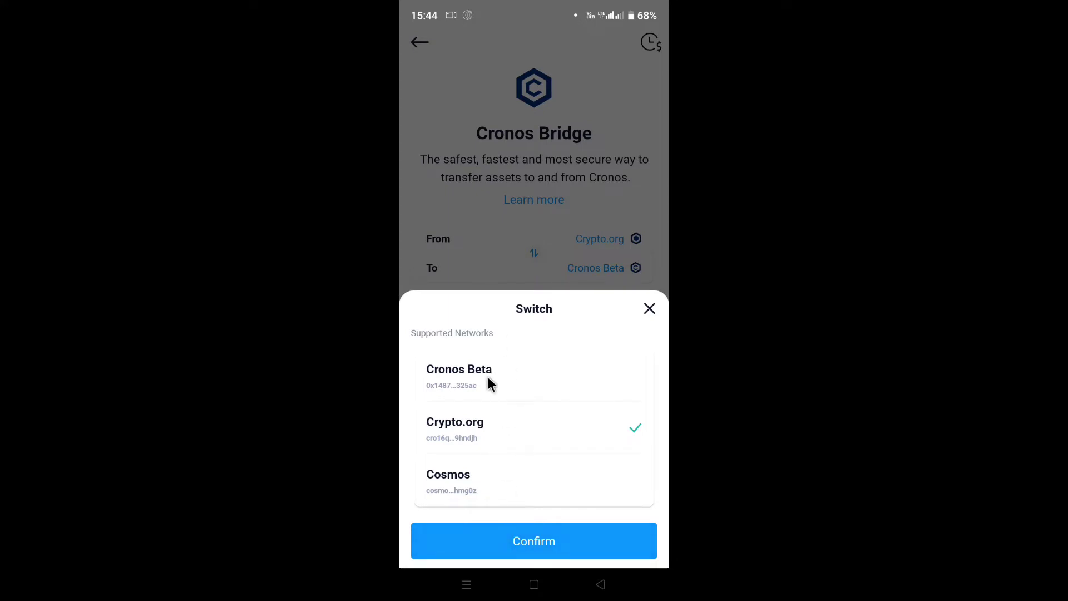
{"action": "left_click", "coordinate": [515, 543]}
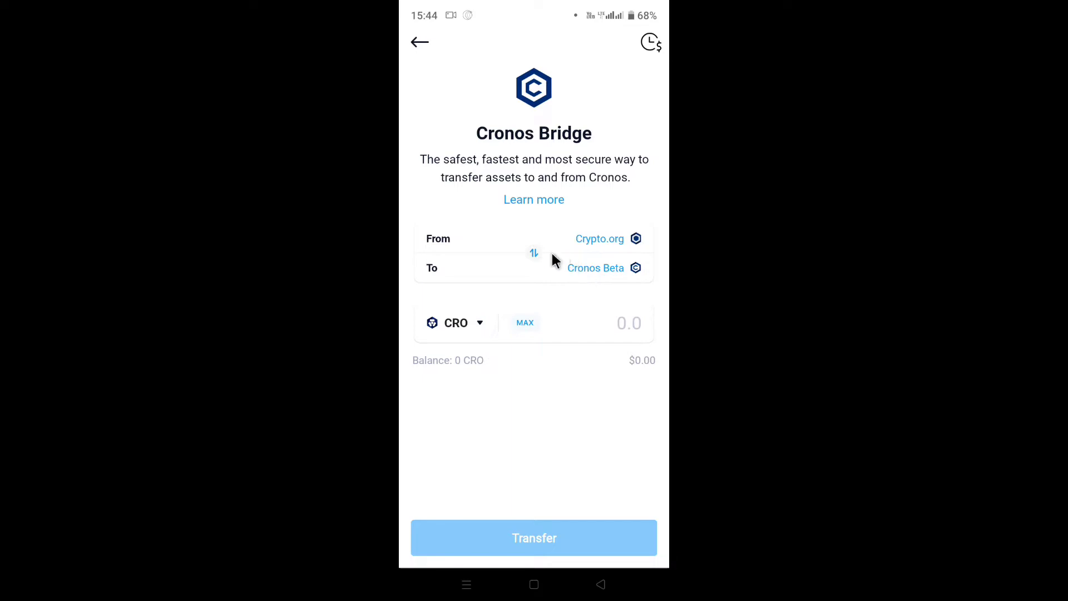
- Swap the bridge direction between Crypto.org and Cronos Beta to compare the CRO balances, and leave the bridge
{"action": "left_click", "coordinate": [534, 254]}
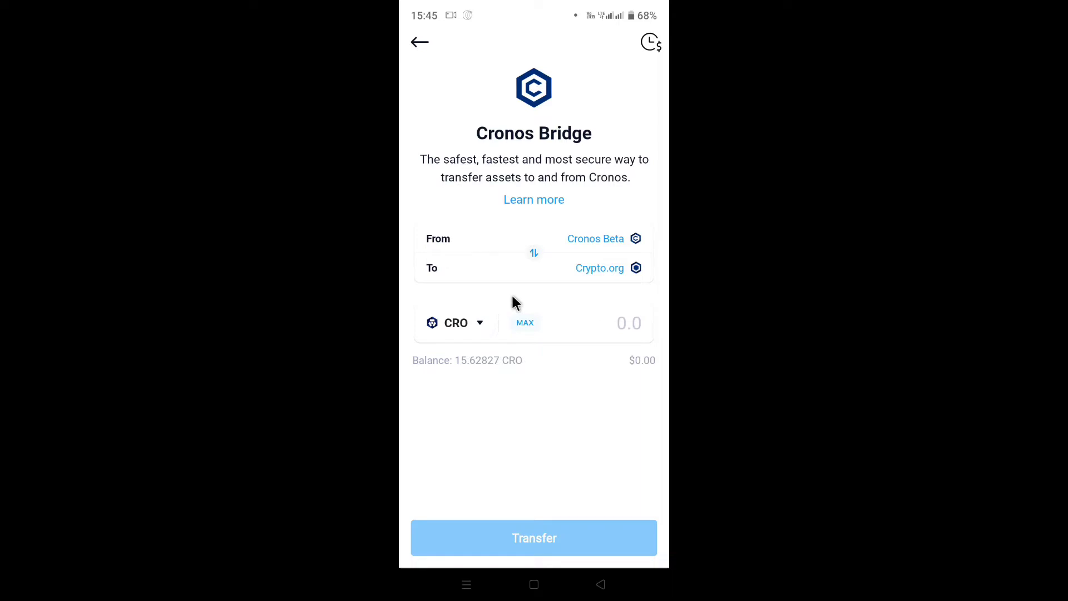
{"action": "left_click", "coordinate": [534, 256]}
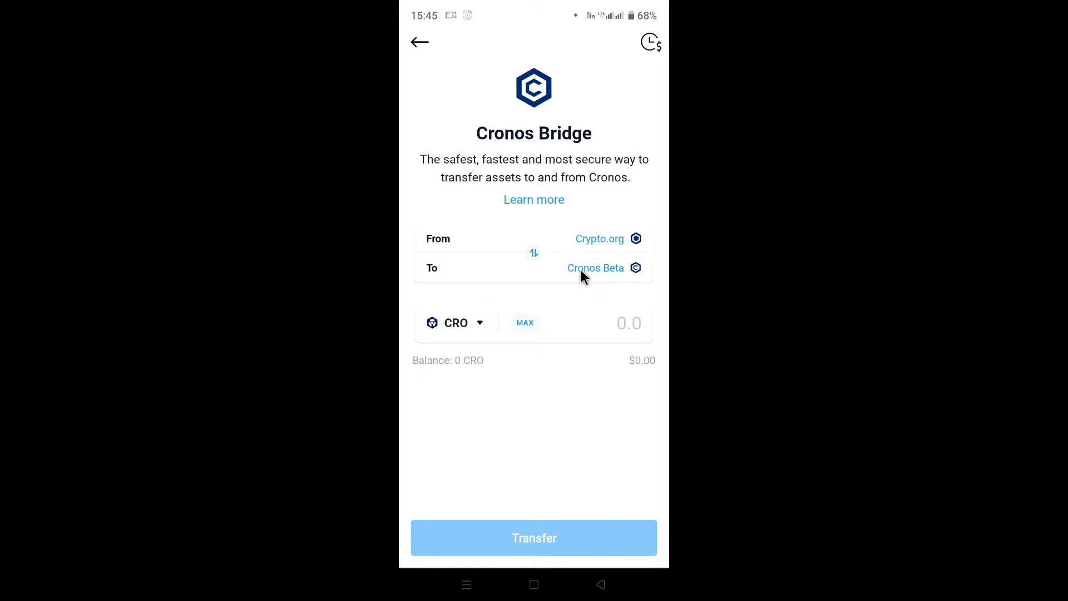
{"action": "left_click", "coordinate": [532, 254]}
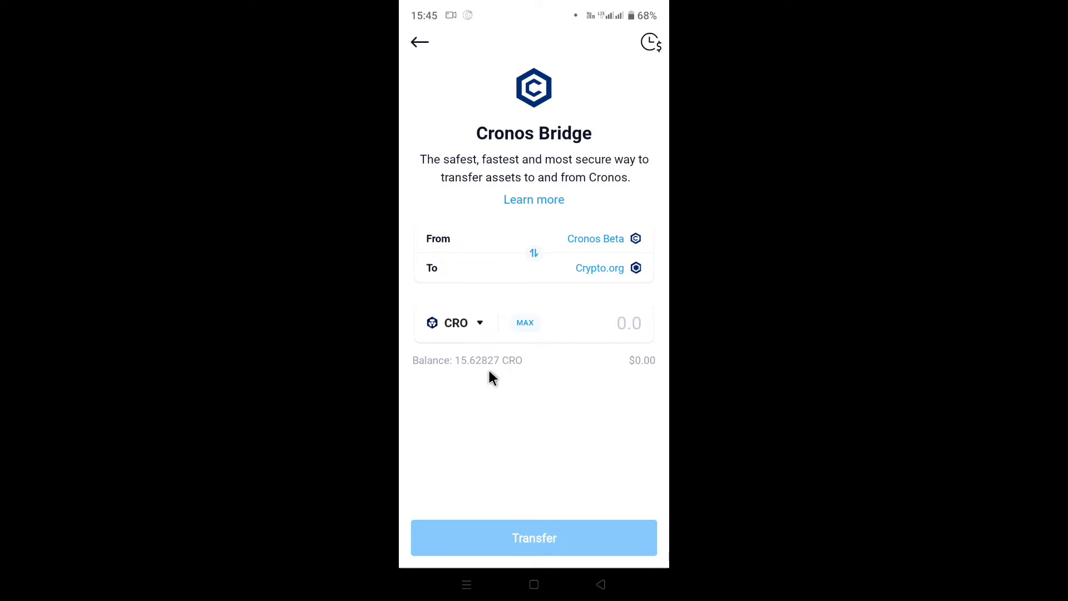
{"action": "left_click", "coordinate": [420, 47]}
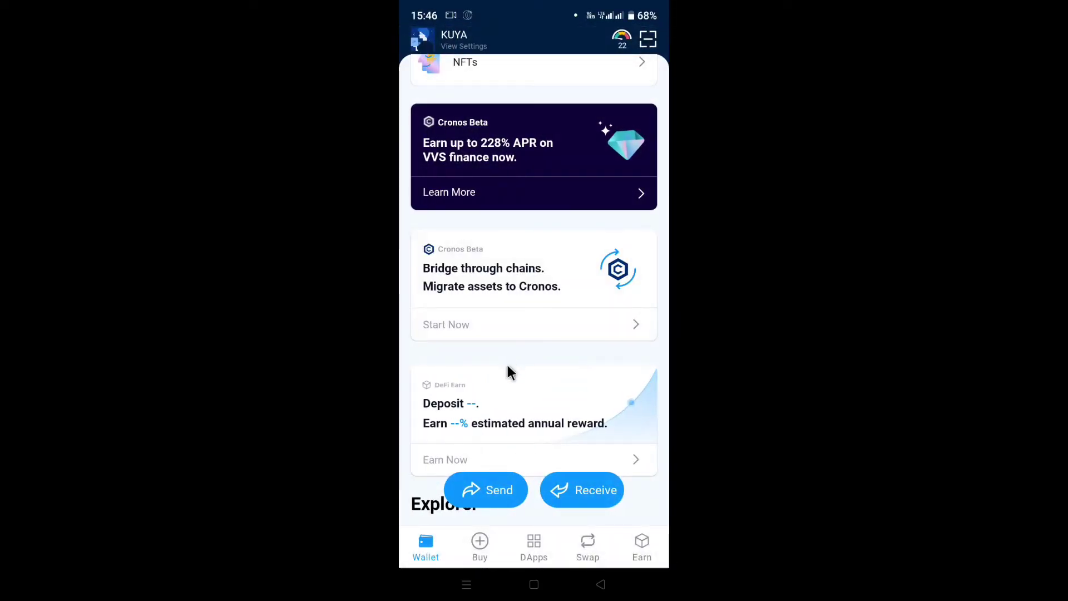
- Open the list of wallets from the current wallet's settings
{"action": "scroll", "coordinate": [564, 344], "scroll_direction": "up", "scroll_amount": 2}
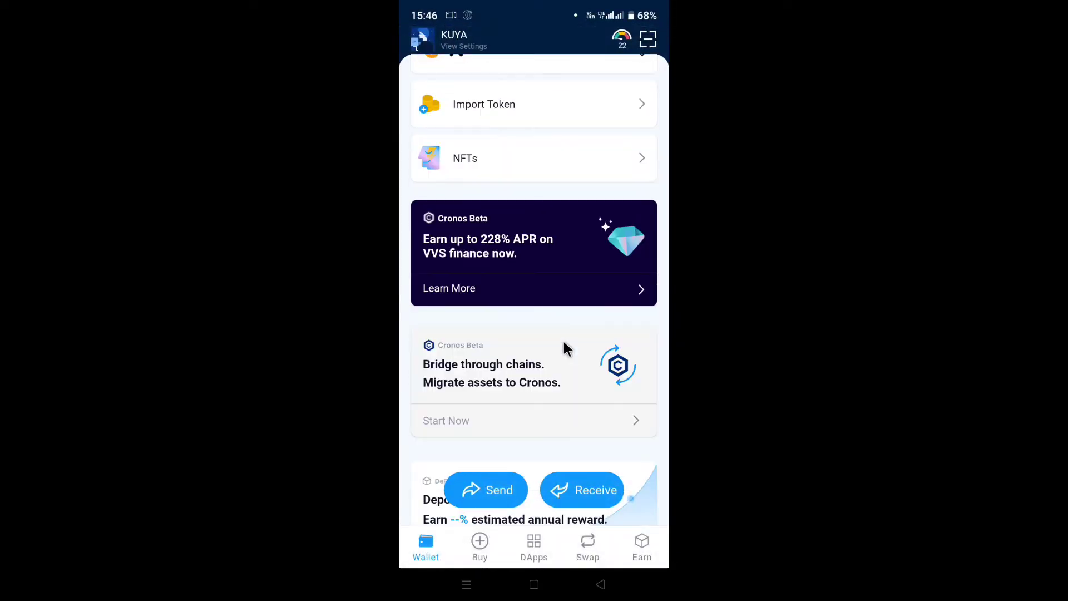
{"action": "scroll", "coordinate": [612, 323], "scroll_direction": "up", "scroll_amount": 5}
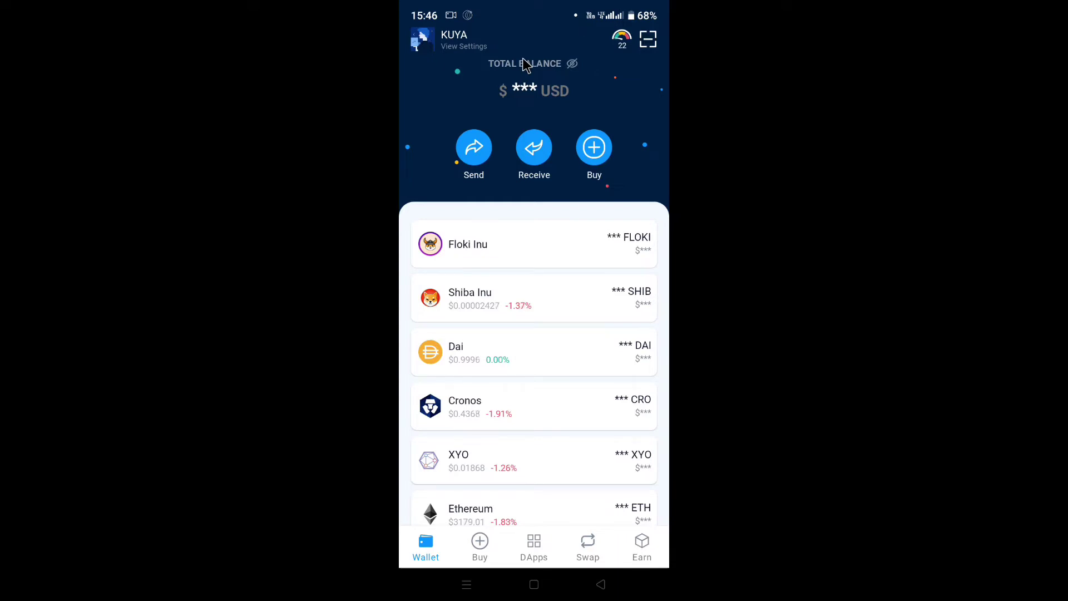
{"action": "left_click", "coordinate": [433, 44]}
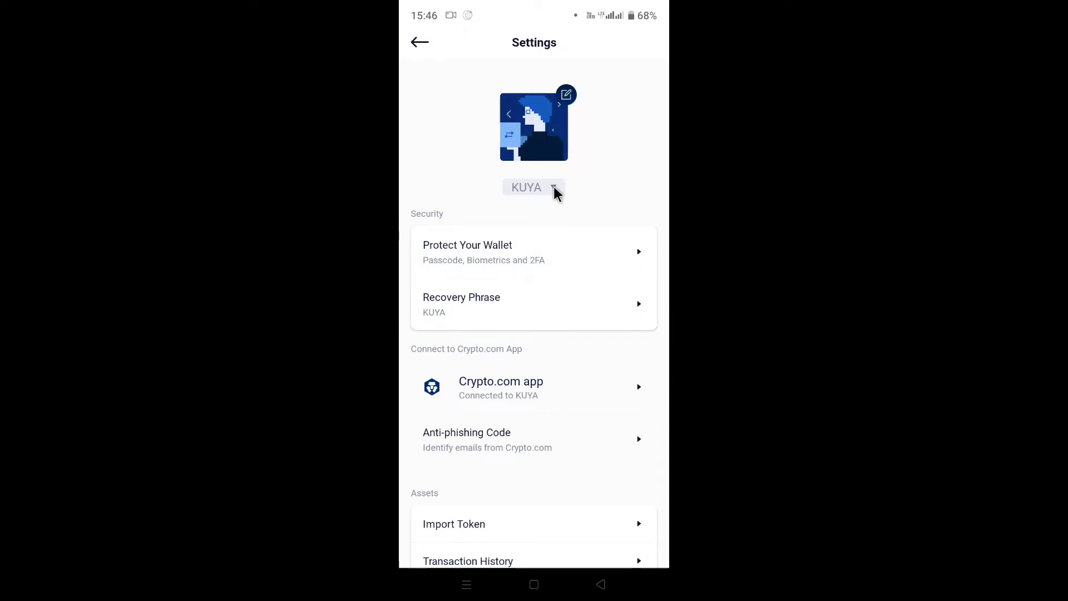
{"action": "left_click", "coordinate": [555, 189]}
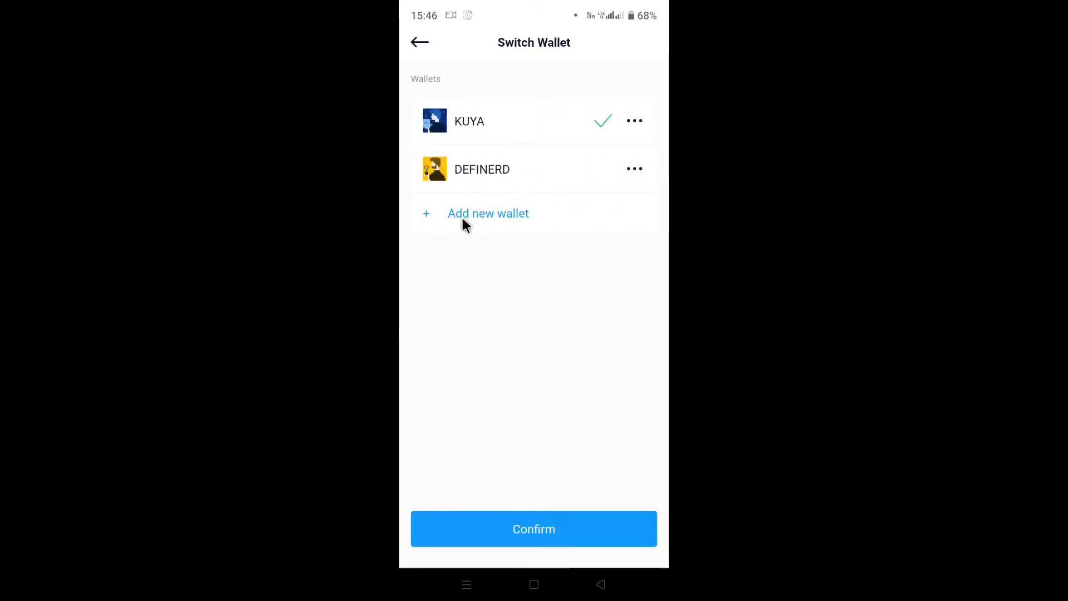
- Start creating a new wallet and accept the Terms of Service and Privacy Notice
{"action": "left_click", "coordinate": [463, 221]}
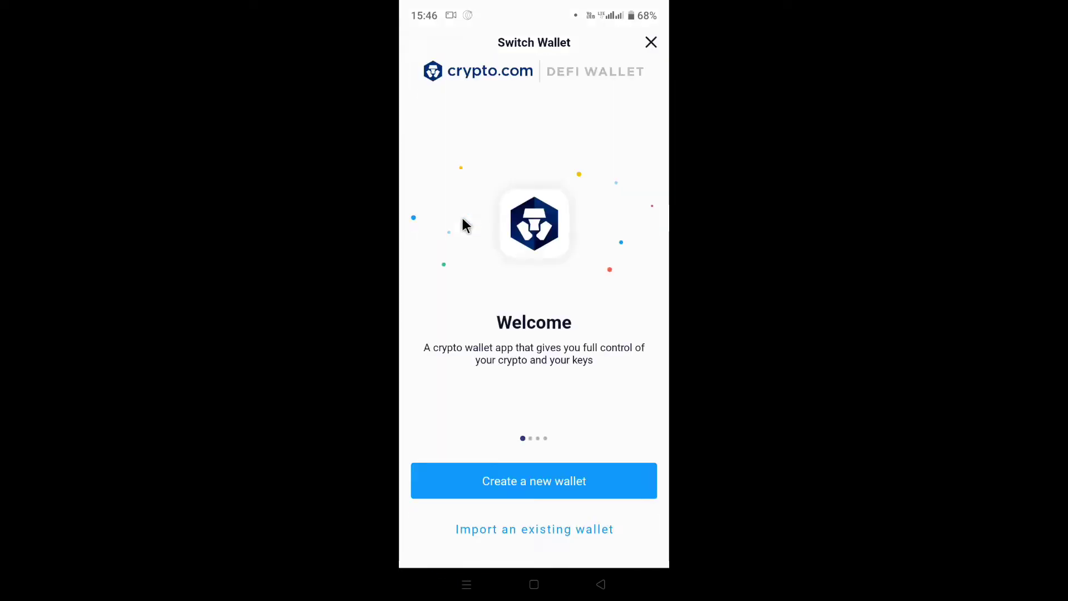
{"action": "left_click", "coordinate": [560, 494]}
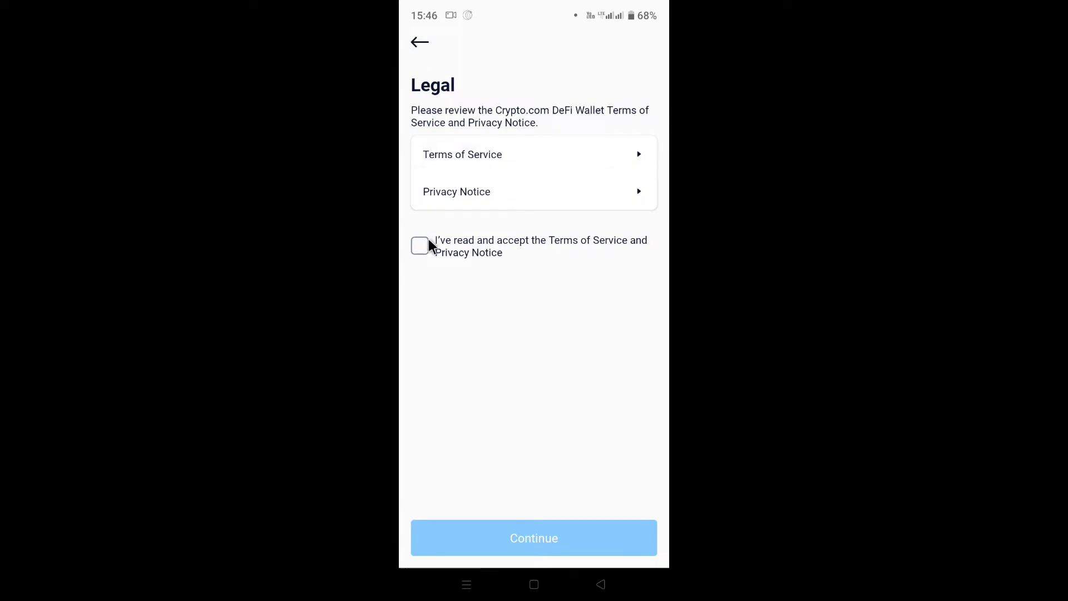
{"action": "left_click", "coordinate": [424, 246]}
{"action": "left_click", "coordinate": [540, 539]}
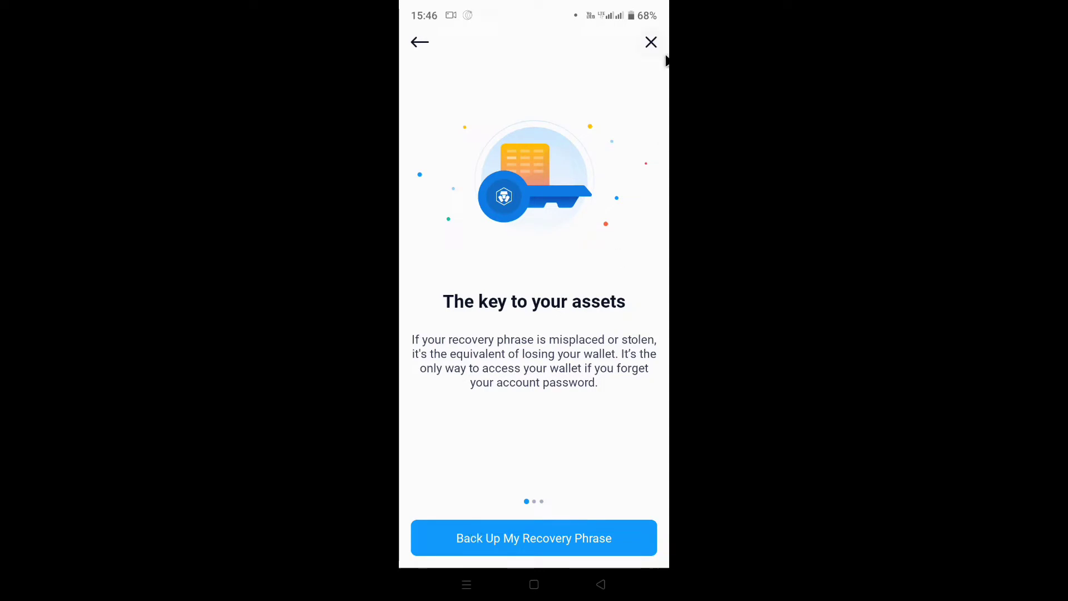
- Back out of the recovery phrase backup and wallet creation, and return to the wallet home
{"action": "left_click", "coordinate": [651, 44]}
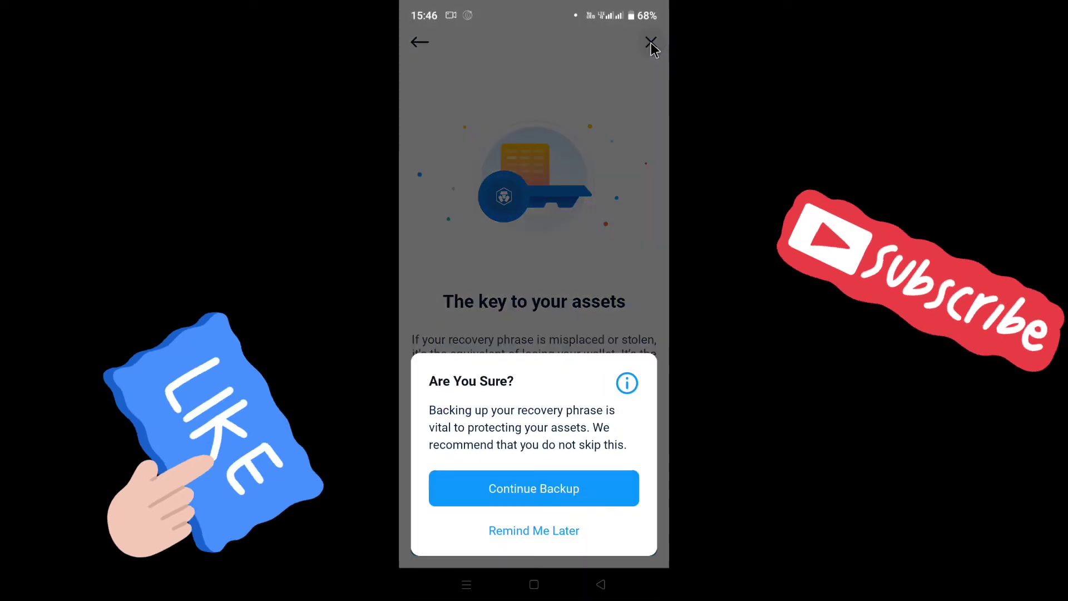
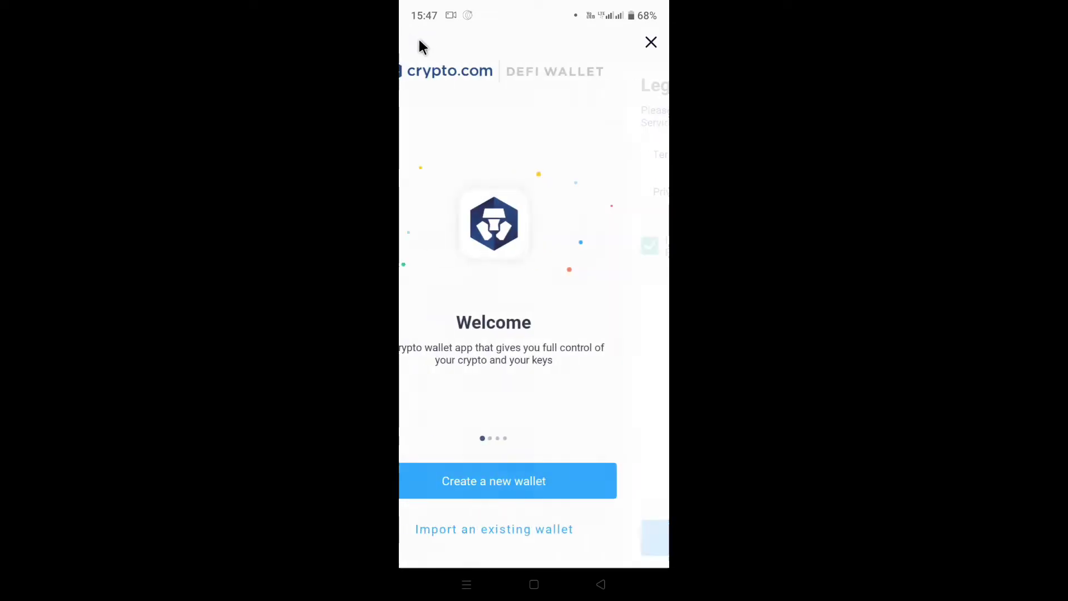
{"action": "left_click", "coordinate": [650, 44]}
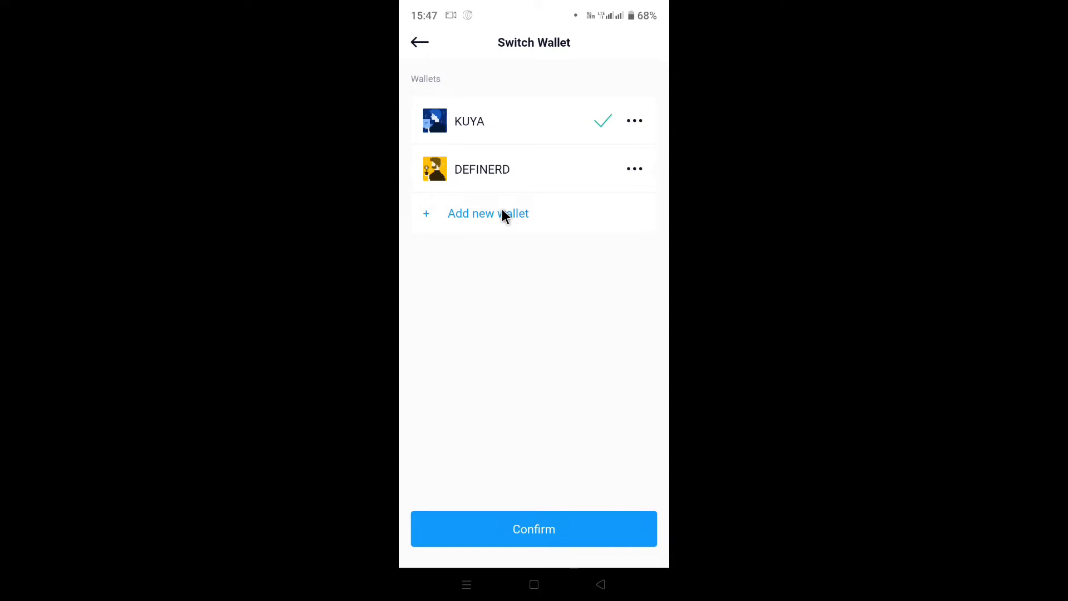
{"action": "left_click", "coordinate": [421, 43]}
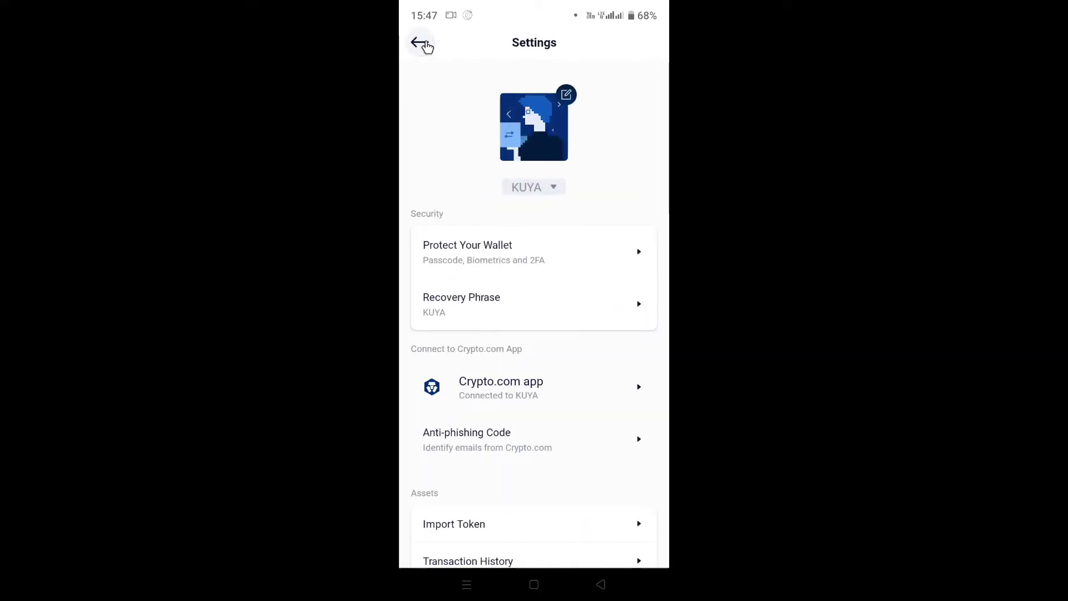
{"action": "left_click", "coordinate": [422, 43]}
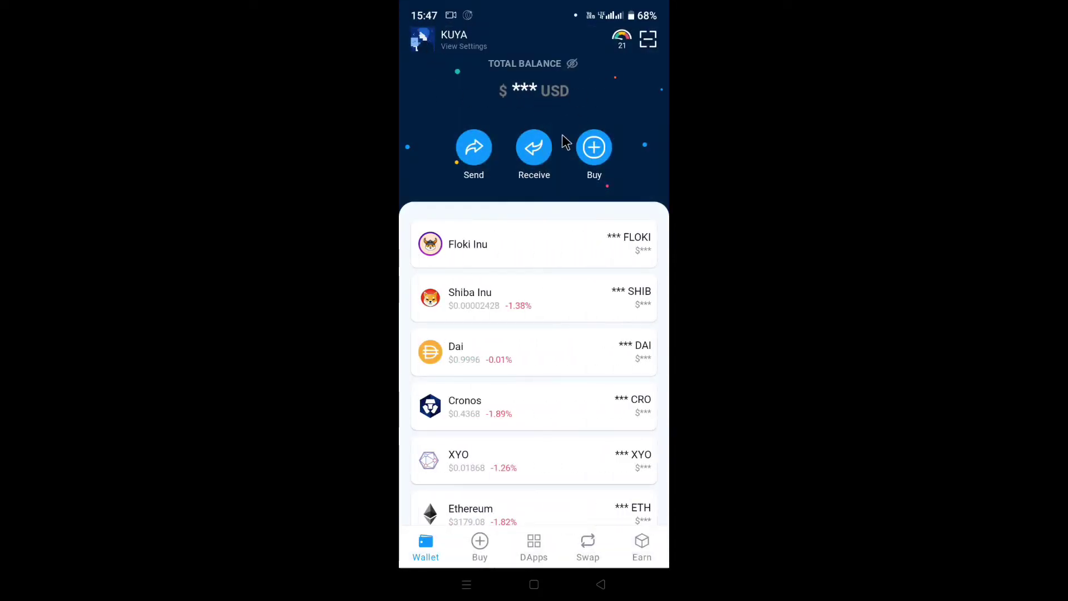
- Open the ETH Gas Meter, compare the Slow, Average and Fast fee options, and return to the wallet home
{"action": "scroll", "coordinate": [552, 212], "scroll_direction": "down", "scroll_amount": 5}
{"action": "scroll", "coordinate": [550, 218], "scroll_direction": "down", "scroll_amount": 3}
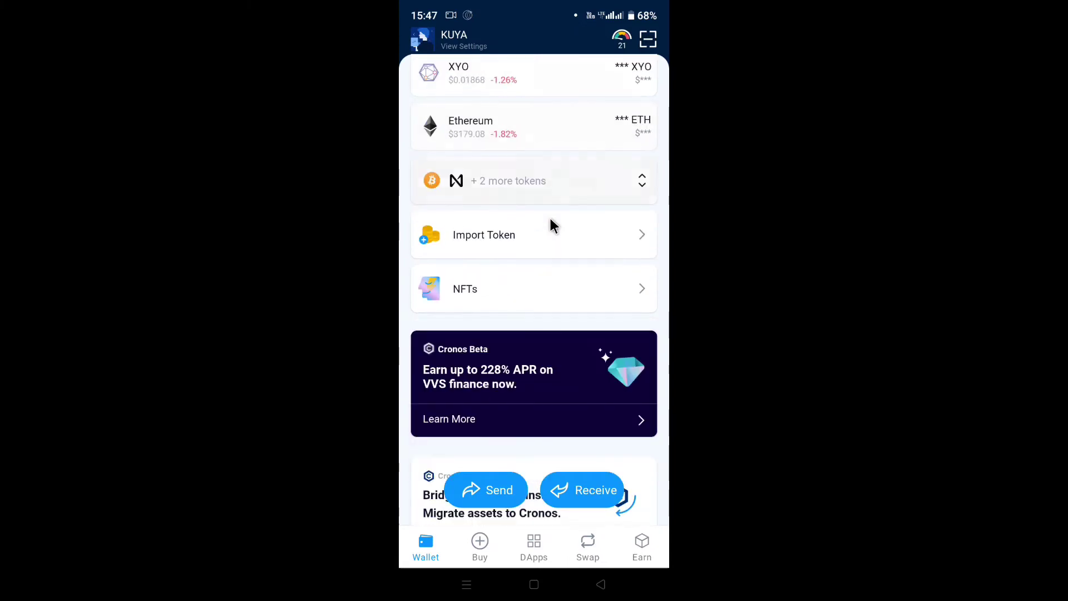
{"action": "scroll", "coordinate": [550, 218], "scroll_direction": "up", "scroll_amount": 7}
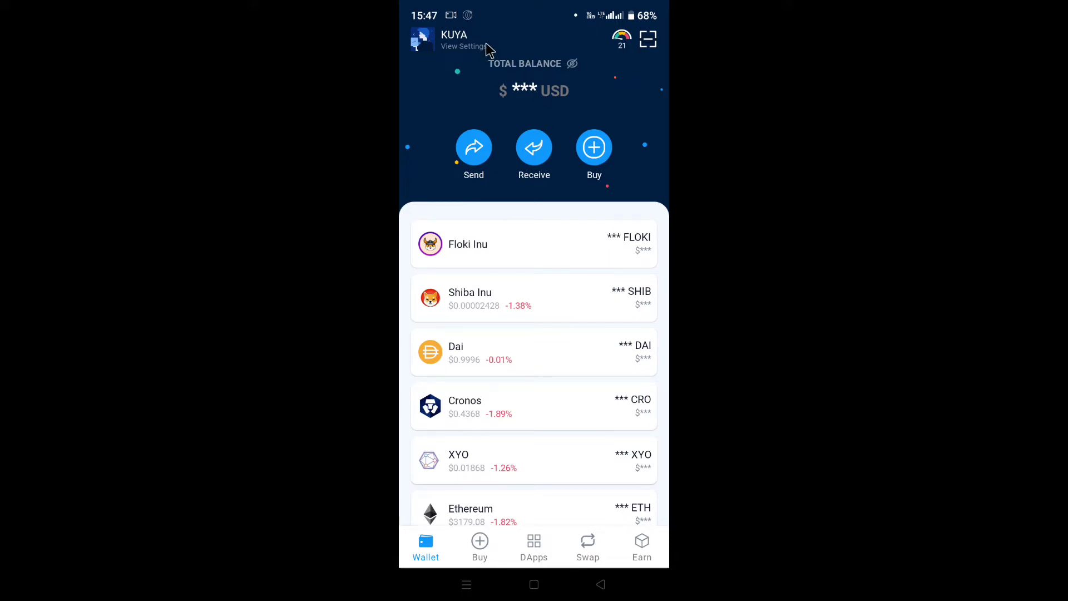
{"action": "left_click", "coordinate": [622, 38]}
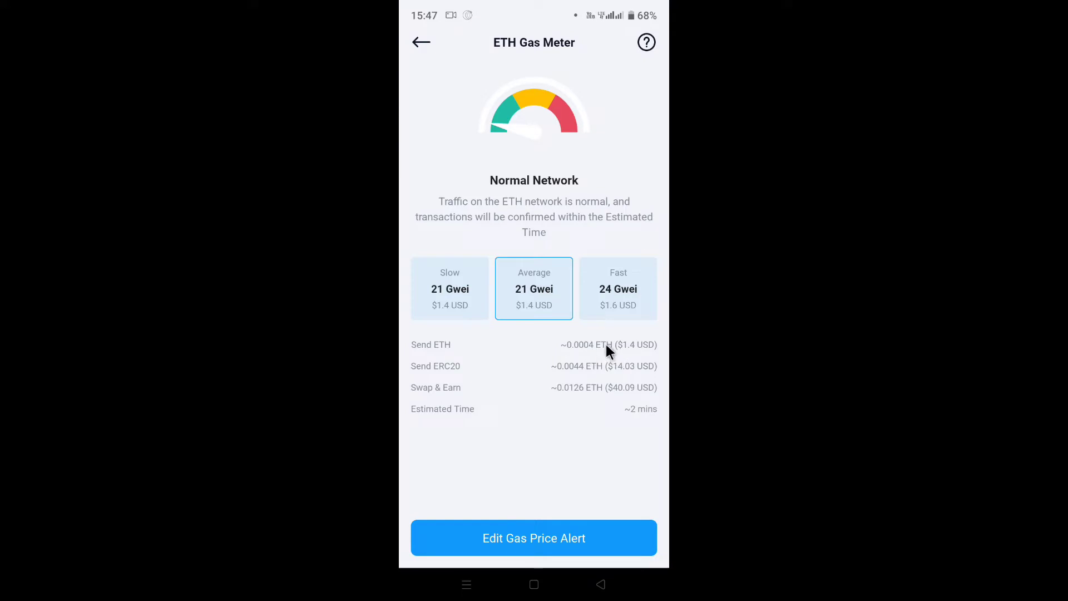
{"action": "left_click", "coordinate": [438, 303]}
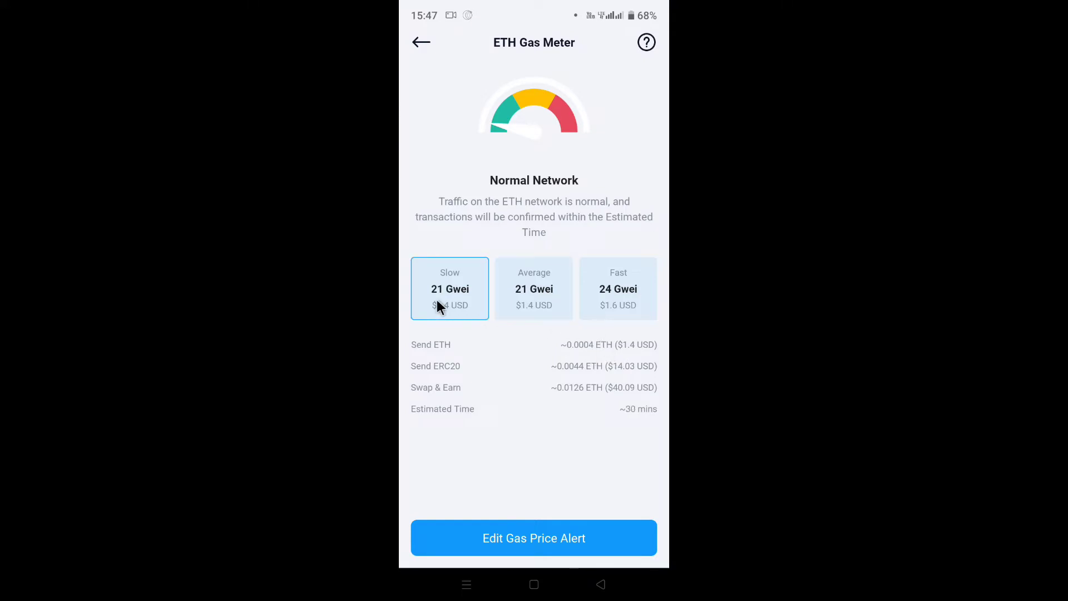
{"action": "left_click", "coordinate": [623, 308]}
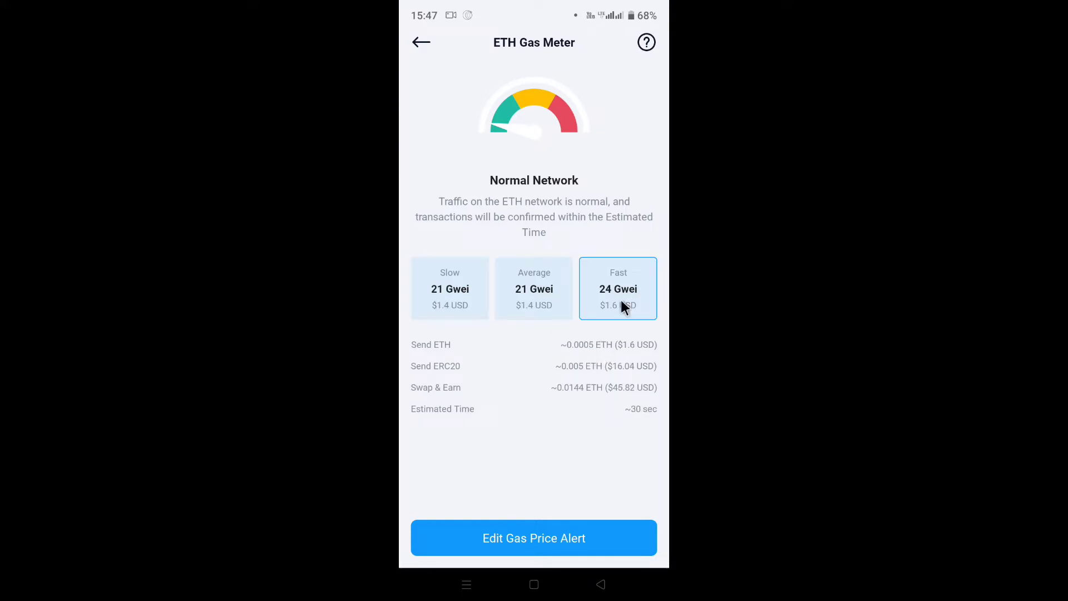
{"action": "left_click", "coordinate": [553, 303]}
{"action": "left_click", "coordinate": [476, 305]}
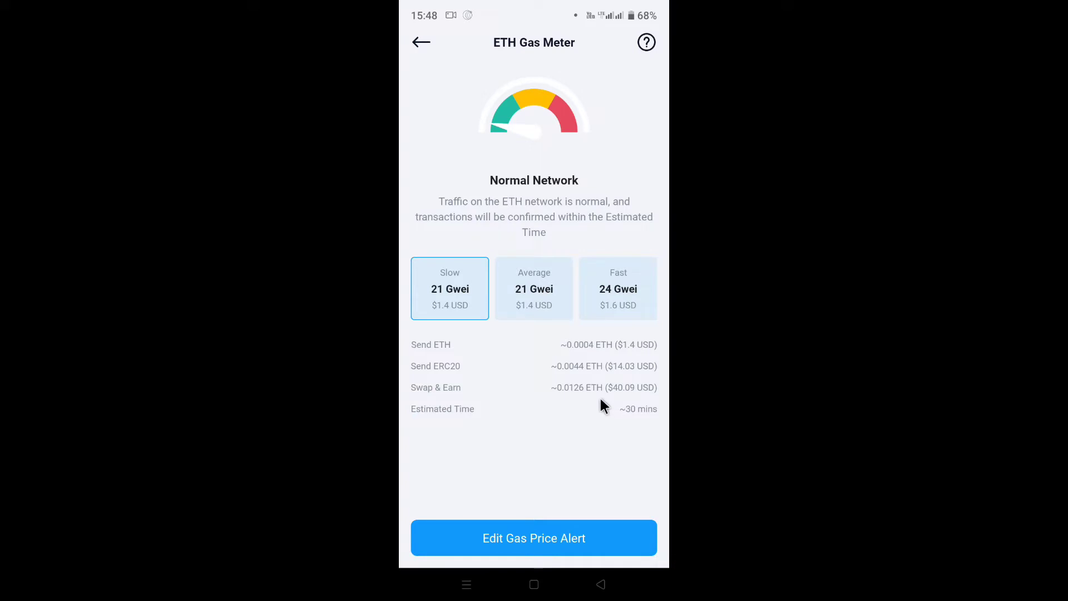
{"action": "left_click", "coordinate": [422, 44]}
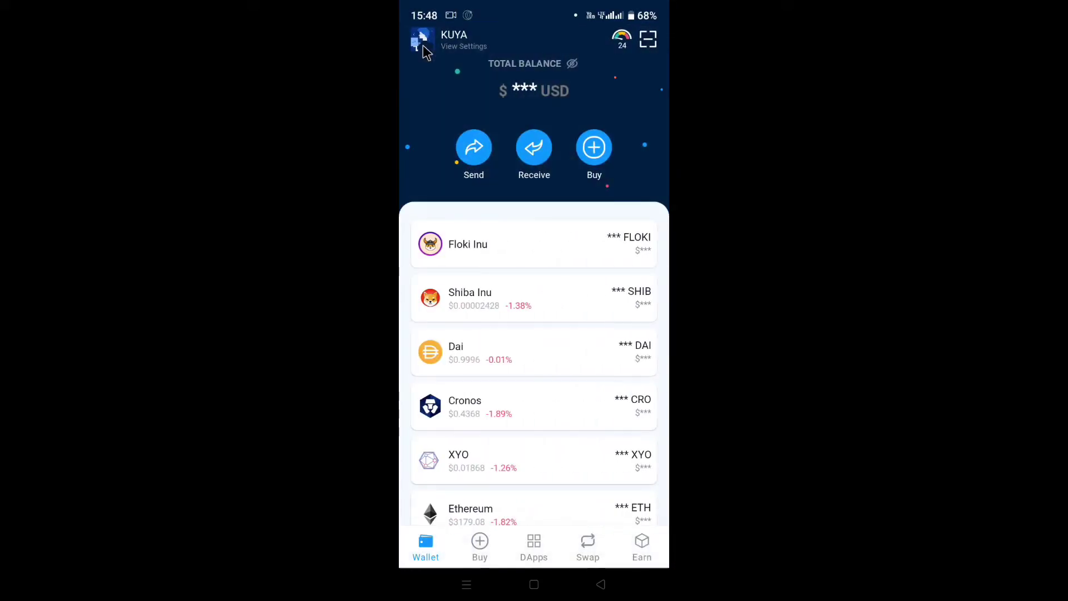
- Look through the wallet home from the token list down to the DeFi Earn card and Explorer section
{"action": "left_click", "coordinate": [525, 361]}
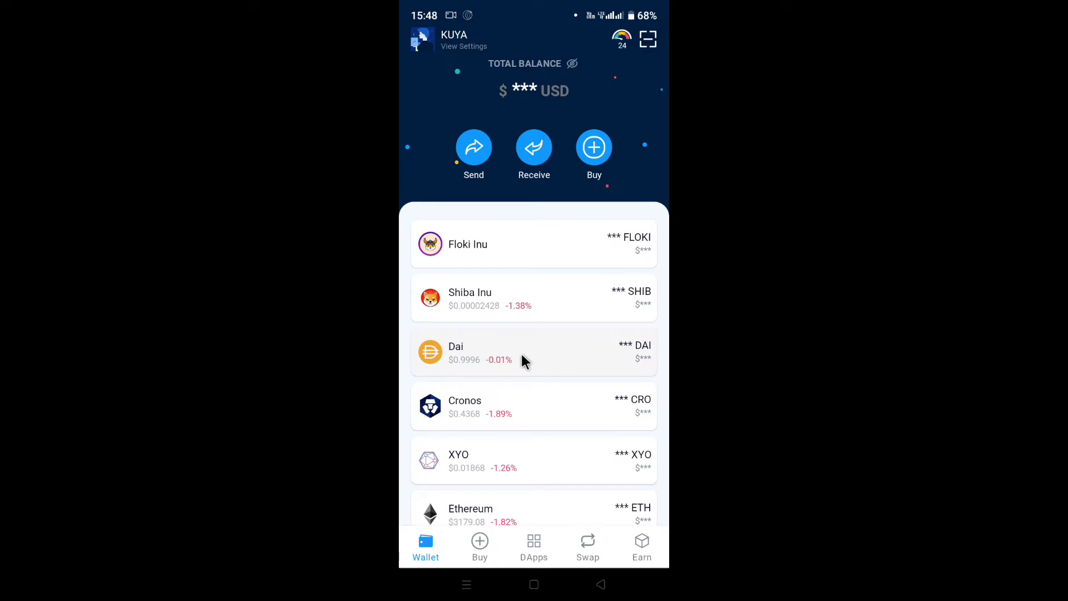
{"action": "scroll", "coordinate": [528, 345], "scroll_direction": "down", "scroll_amount": 3}
{"action": "scroll", "coordinate": [529, 346], "scroll_direction": "up", "scroll_amount": 3}
{"action": "scroll", "coordinate": [543, 347], "scroll_direction": "down", "scroll_amount": 5}
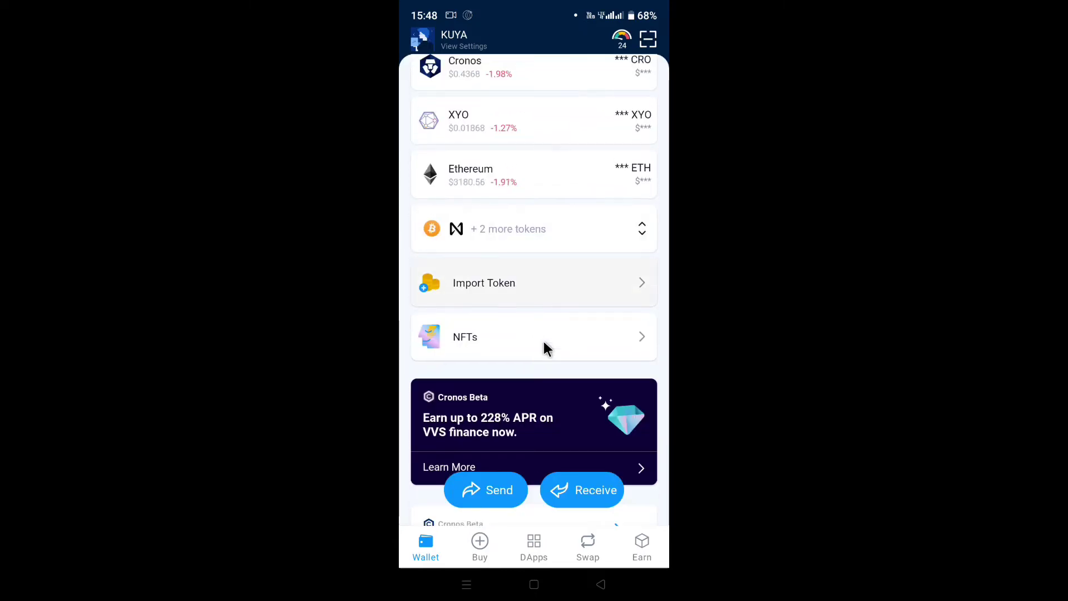
{"action": "scroll", "coordinate": [543, 342], "scroll_direction": "down", "scroll_amount": 4}
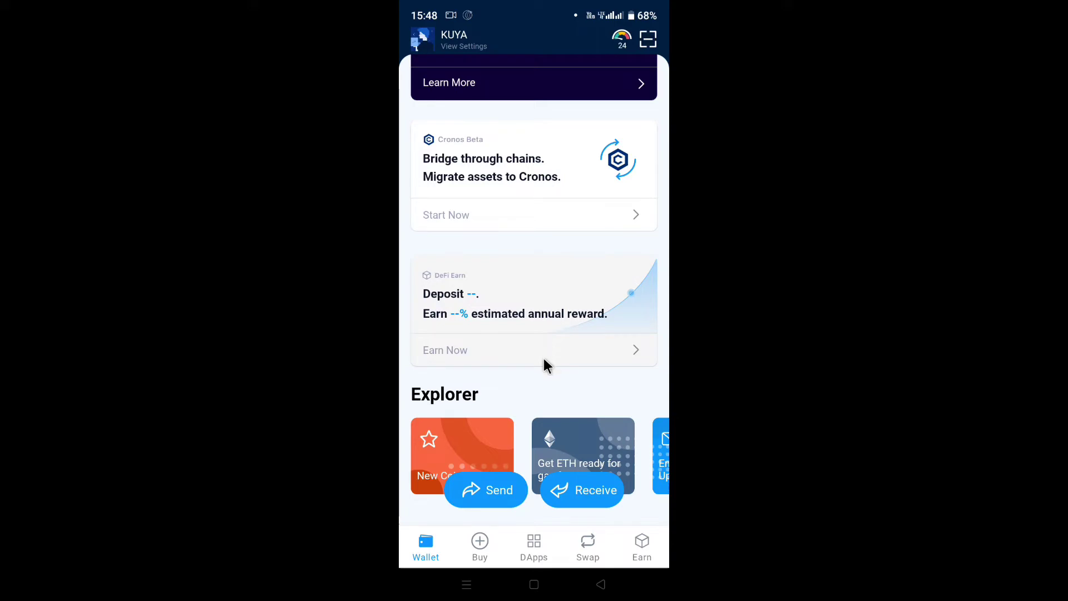
{"action": "scroll", "coordinate": [558, 275], "scroll_direction": "down", "scroll_amount": 1}
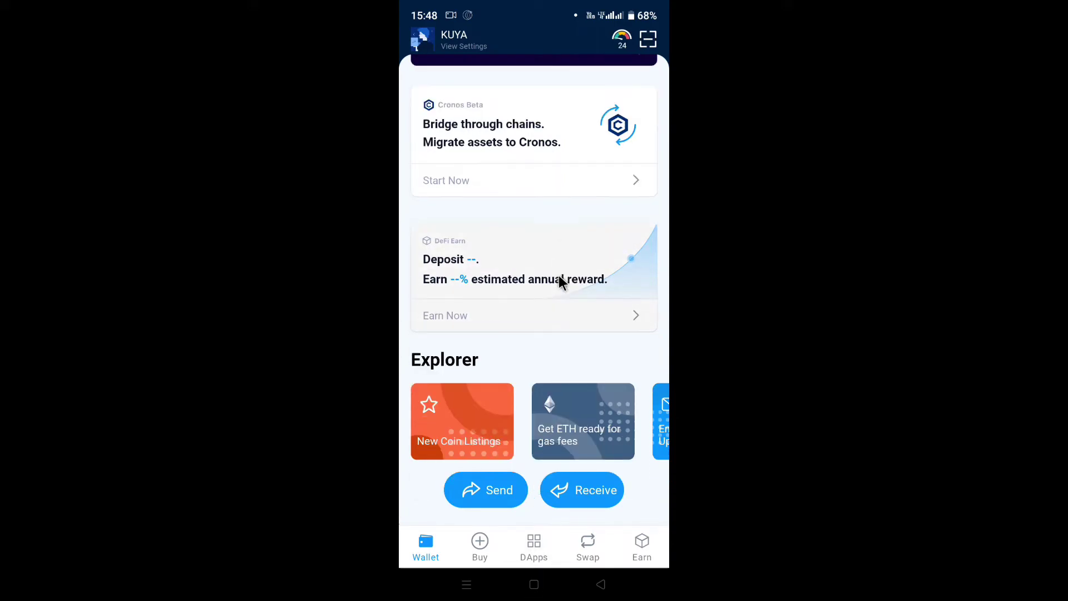
- Review the wallet's Settings, from the Security options and Crypto.com app connection to Assets and Web3 connection, and return to the wallet home
{"action": "scroll", "coordinate": [559, 294], "scroll_direction": "up", "scroll_amount": 10}
{"action": "left_click", "coordinate": [427, 49]}
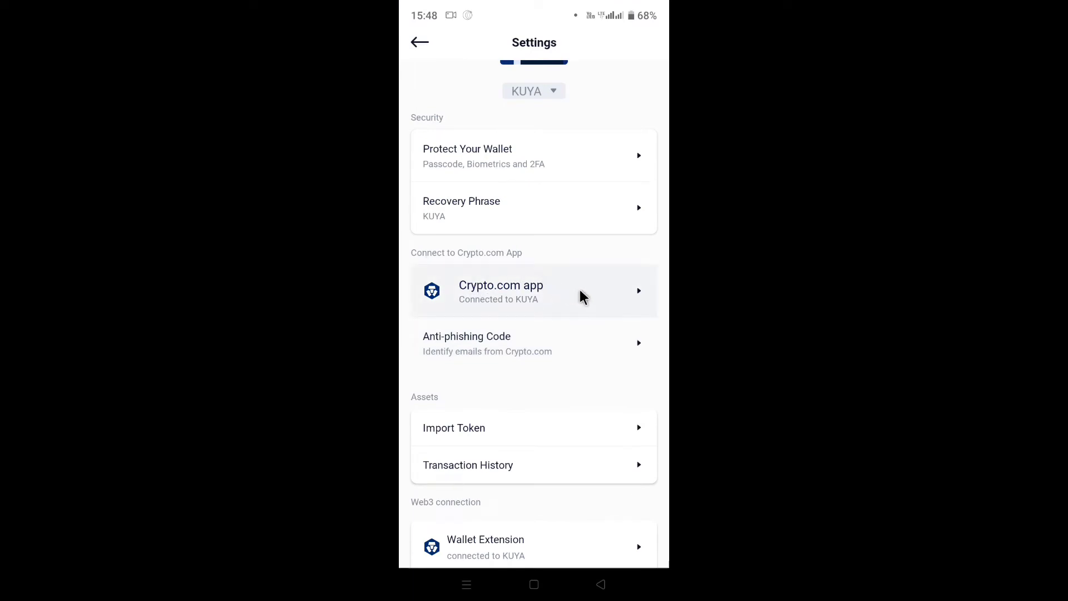
{"action": "left_click", "coordinate": [423, 45]}
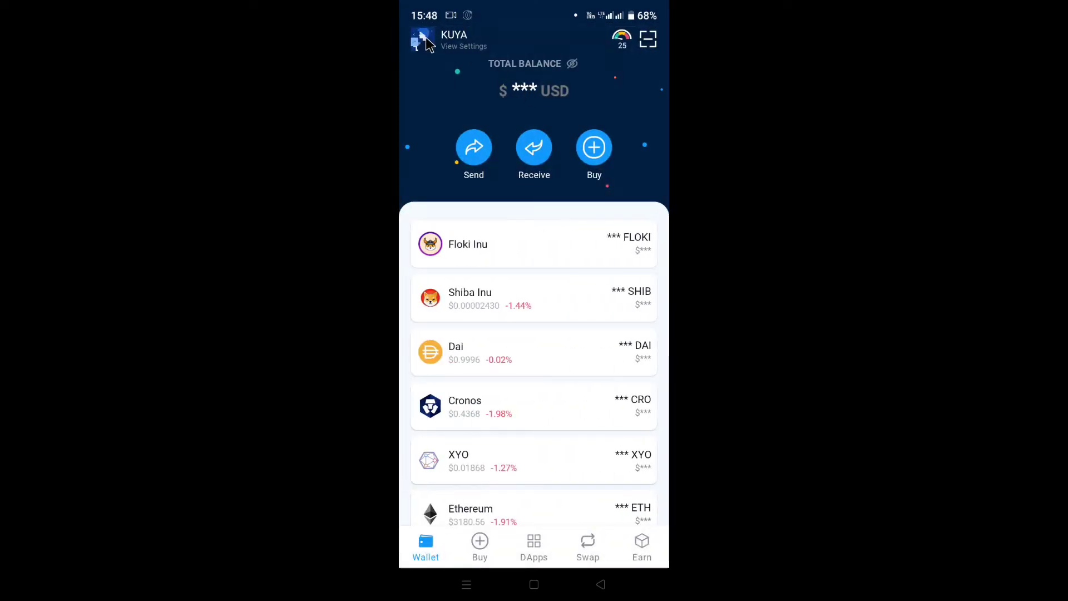
{"action": "left_click", "coordinate": [418, 41]}
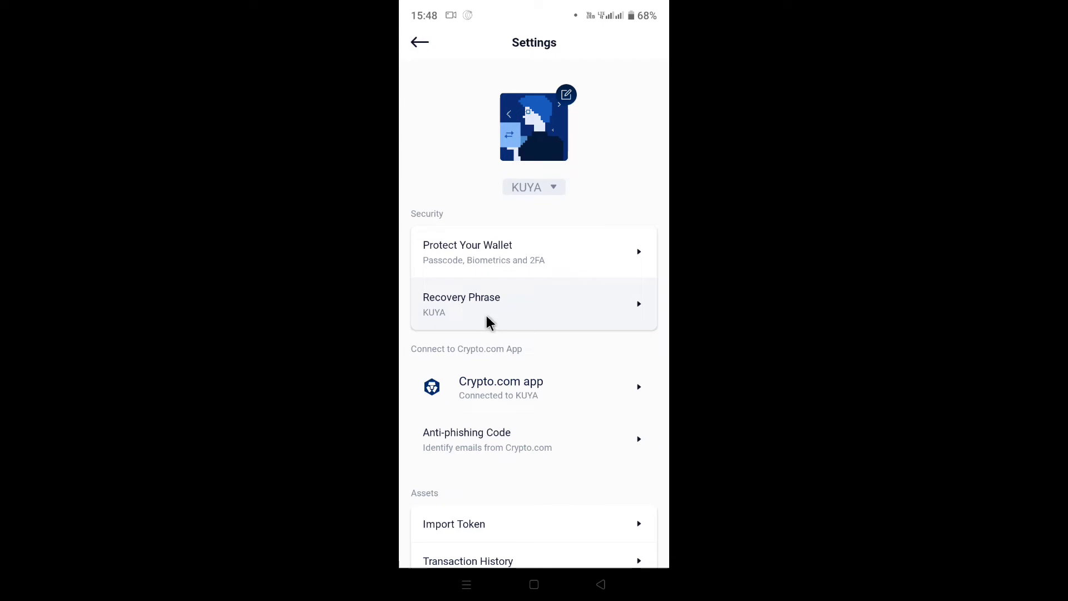
{"action": "scroll", "coordinate": [522, 300], "scroll_direction": "down", "scroll_amount": 3}
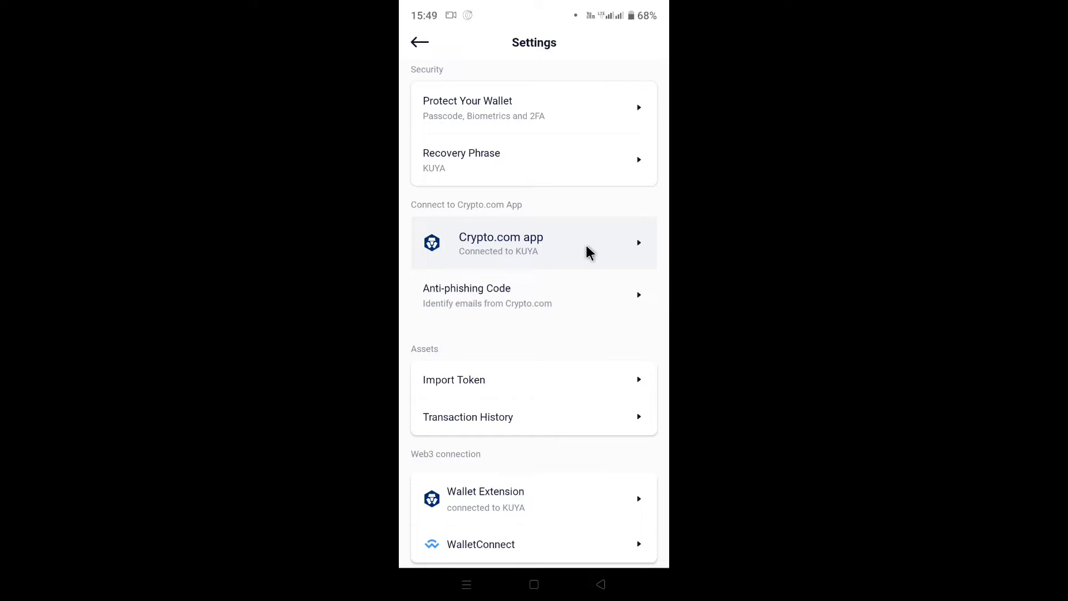
{"action": "left_click", "coordinate": [416, 41]}
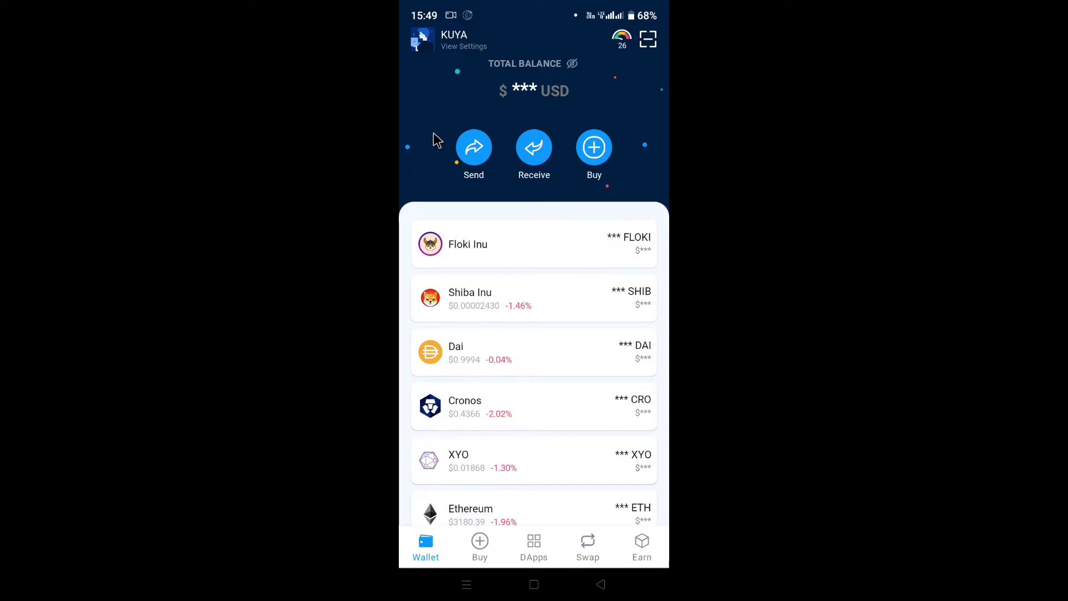
- Switch to the Crypto.com app and look over the Crypto Wallet, Crypto Earn and Fiat Wallet entries in Accounts
{"action": "left_click", "coordinate": [534, 584]}
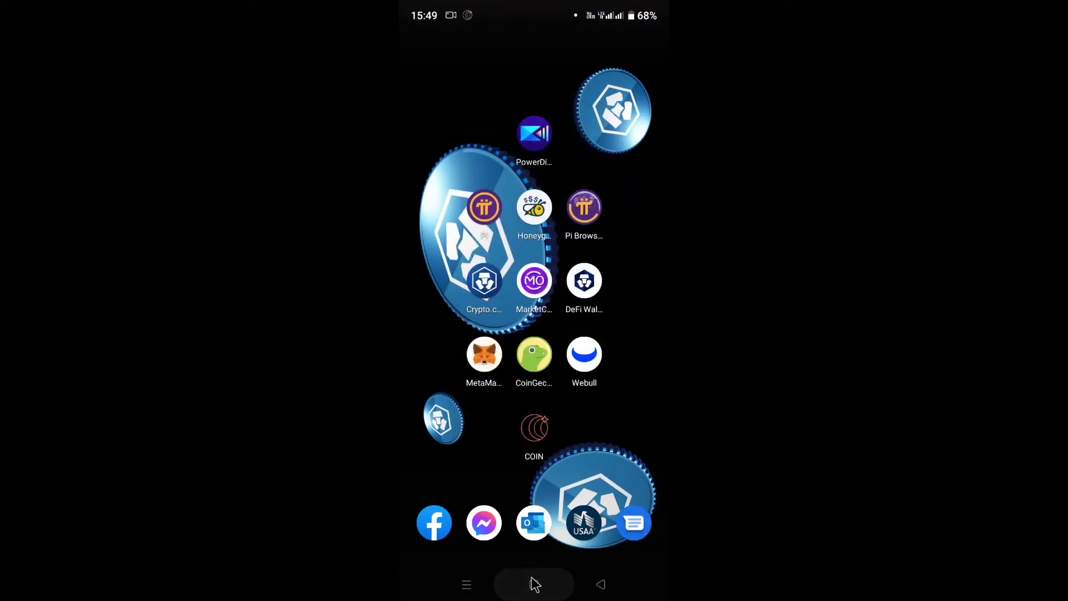
{"action": "left_click", "coordinate": [484, 281]}
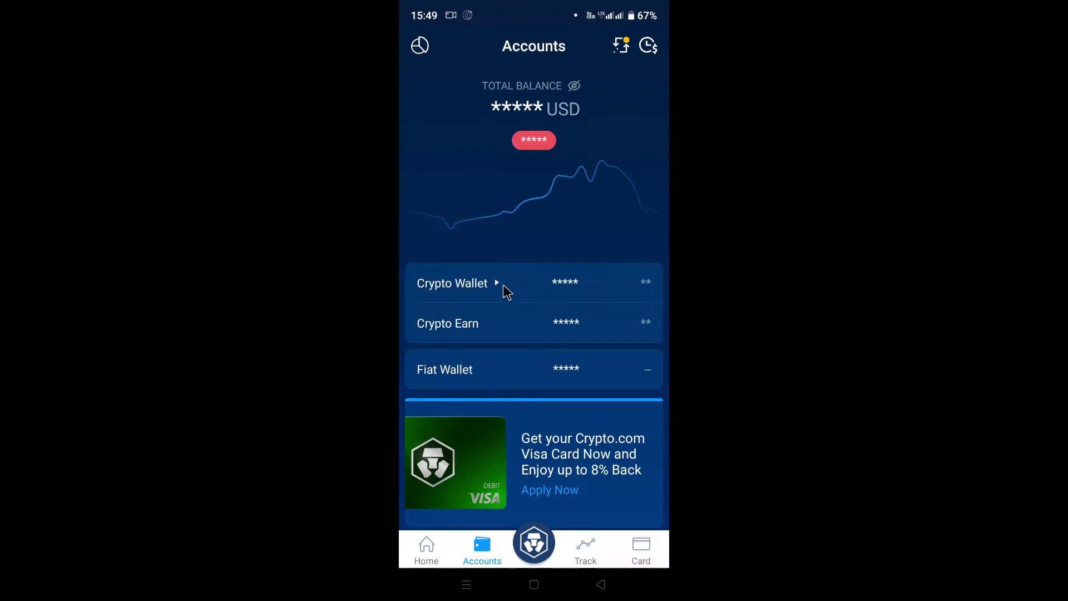
{"action": "scroll", "coordinate": [541, 220], "scroll_direction": "down", "scroll_amount": 1}
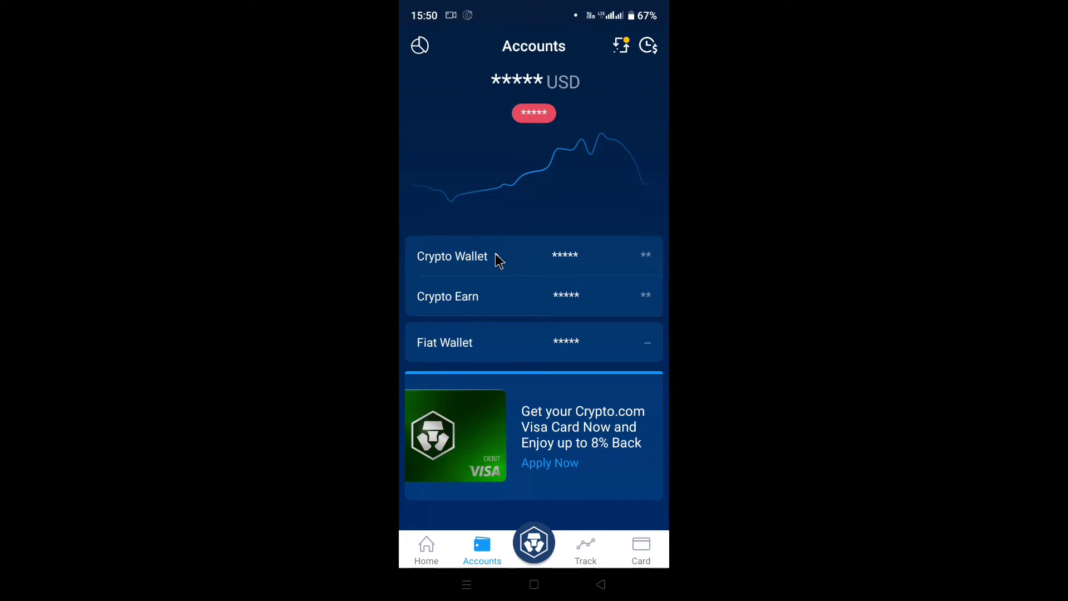
{"action": "scroll", "coordinate": [525, 202], "scroll_direction": "up", "scroll_amount": 1}
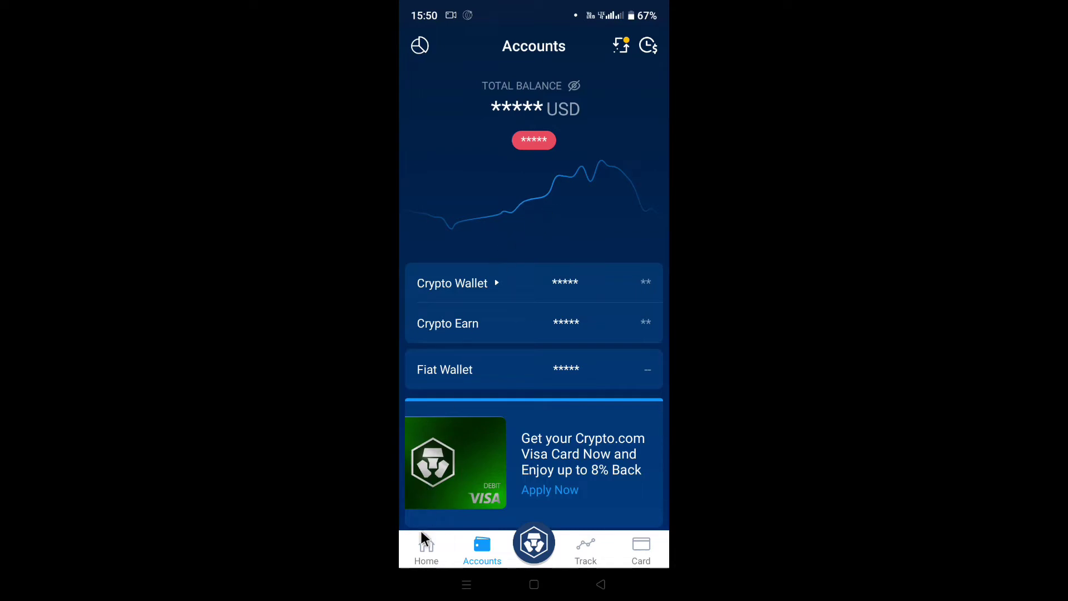
- From the app's home, view the crypto withdrawal option for sending to Crypto.com users, and return to the home page
{"action": "left_click", "coordinate": [424, 549]}
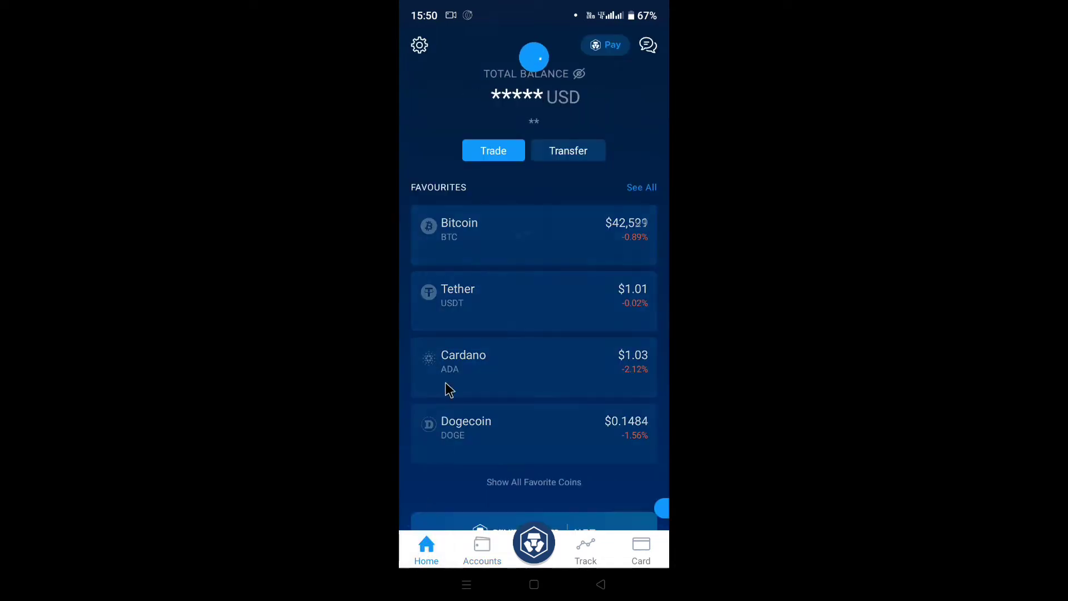
{"action": "left_click", "coordinate": [573, 160]}
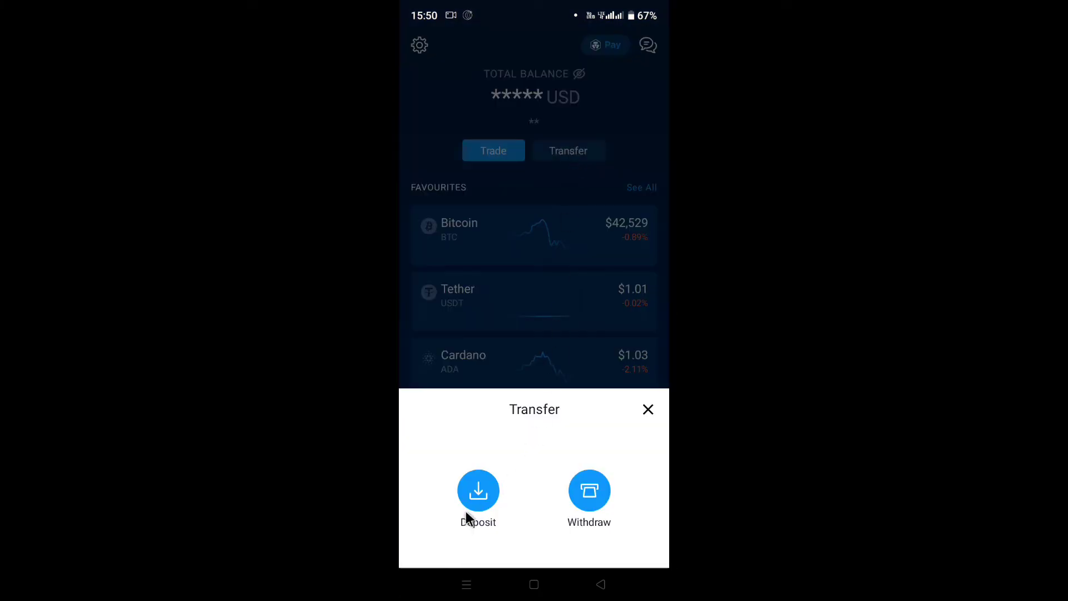
{"action": "left_click", "coordinate": [589, 491]}
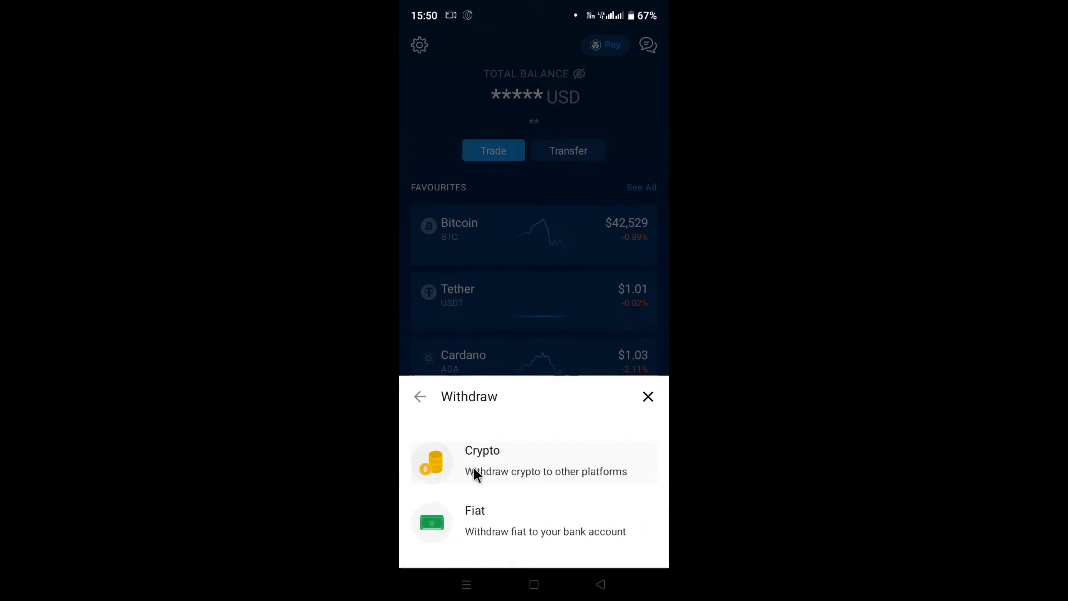
{"action": "left_click", "coordinate": [558, 470]}
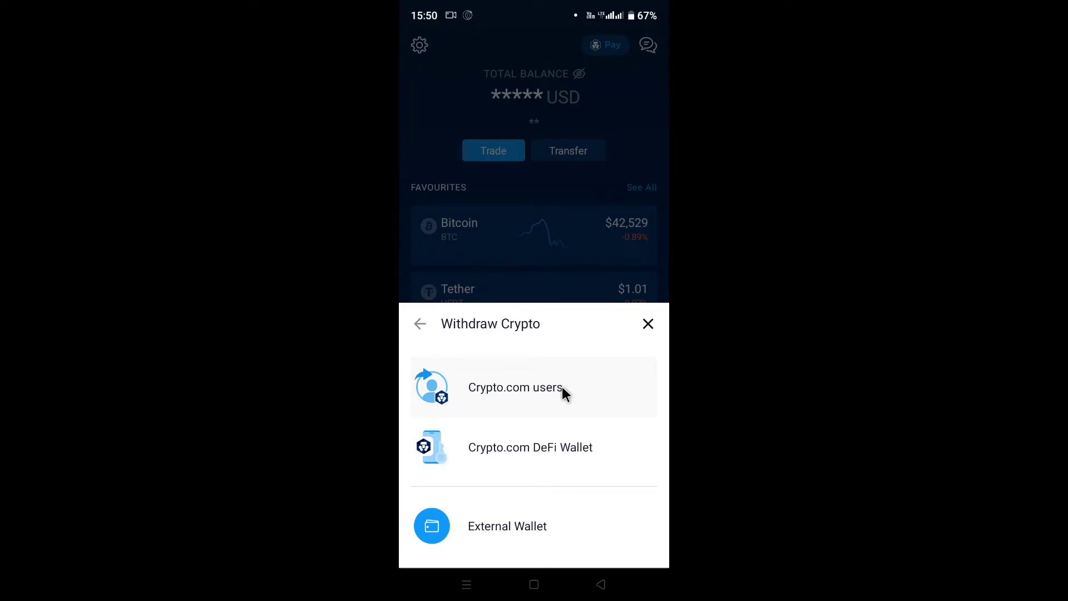
{"action": "left_click", "coordinate": [563, 390]}
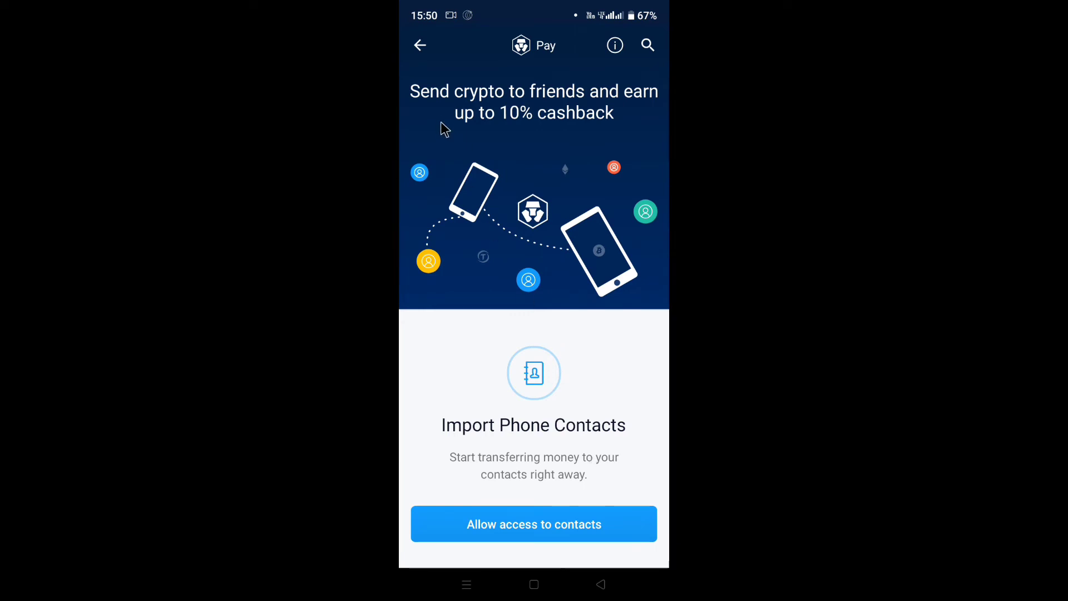
{"action": "left_click", "coordinate": [421, 46]}
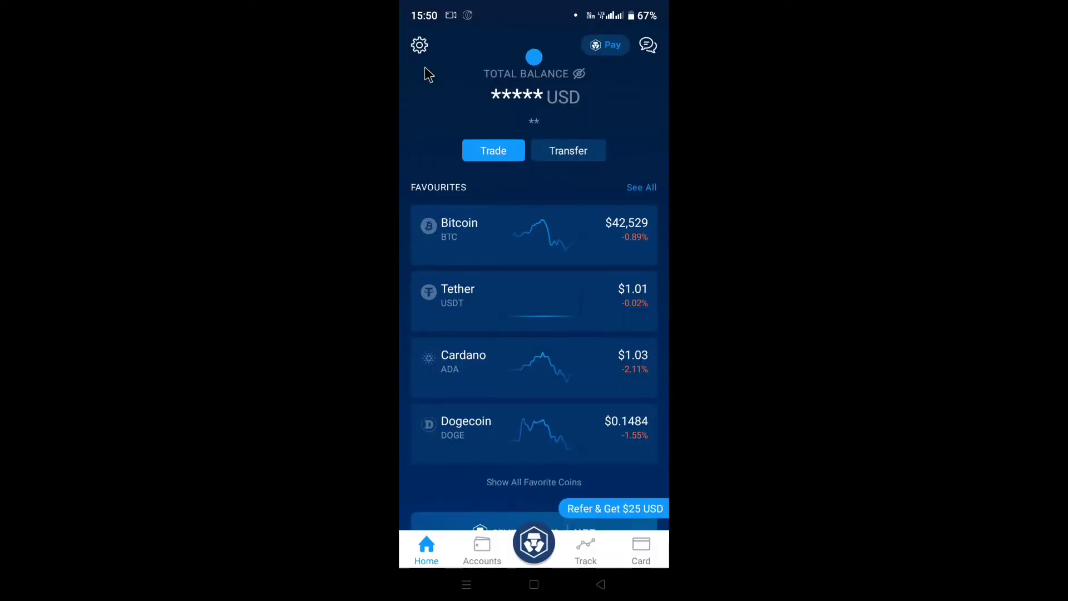
- Choose a crypto withdrawal to the Crypto.com DeFi Wallet, look through the cryptocurrencies offered for sending, and close the list
{"action": "left_click", "coordinate": [578, 155]}
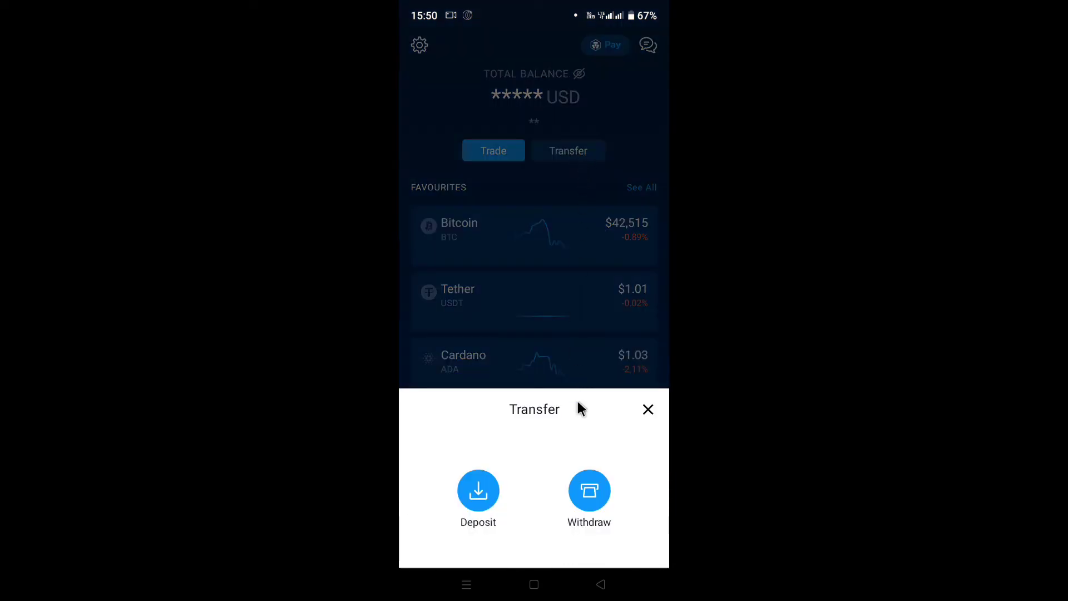
{"action": "left_click", "coordinate": [584, 495]}
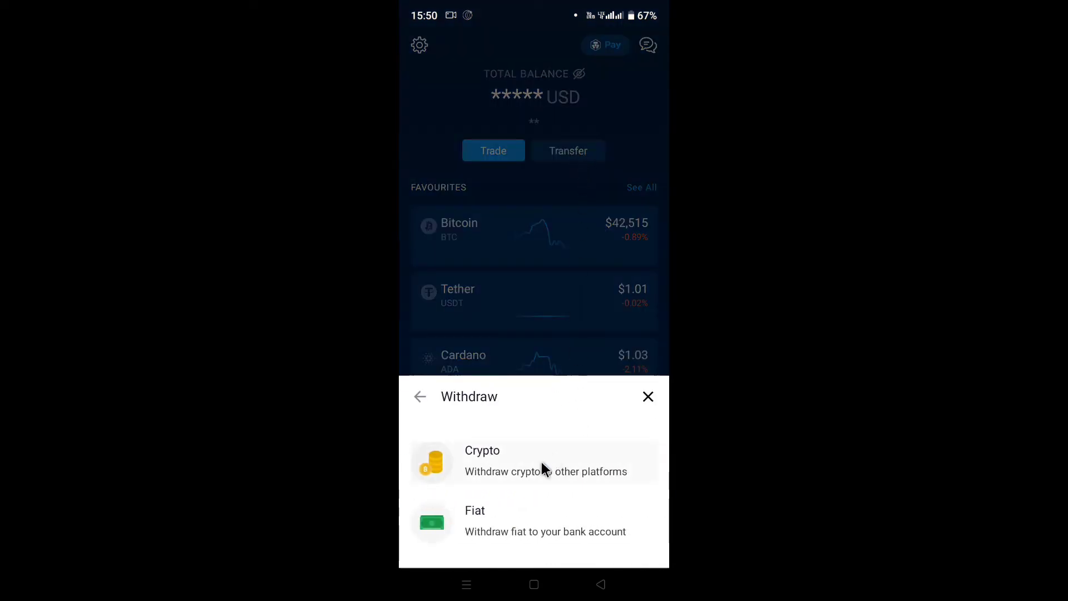
{"action": "left_click", "coordinate": [537, 466]}
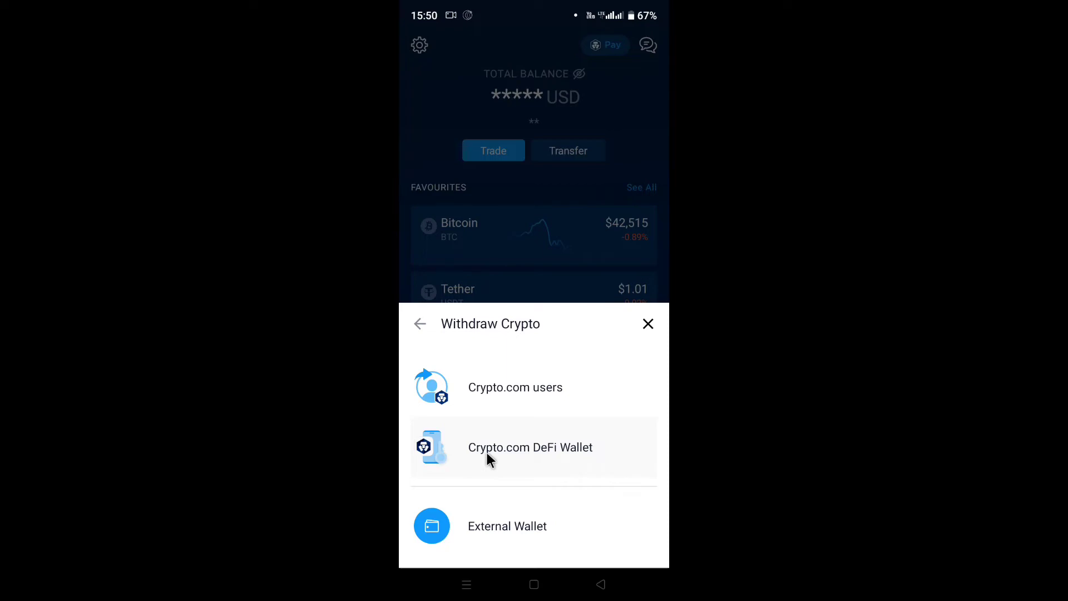
{"action": "left_click", "coordinate": [486, 453]}
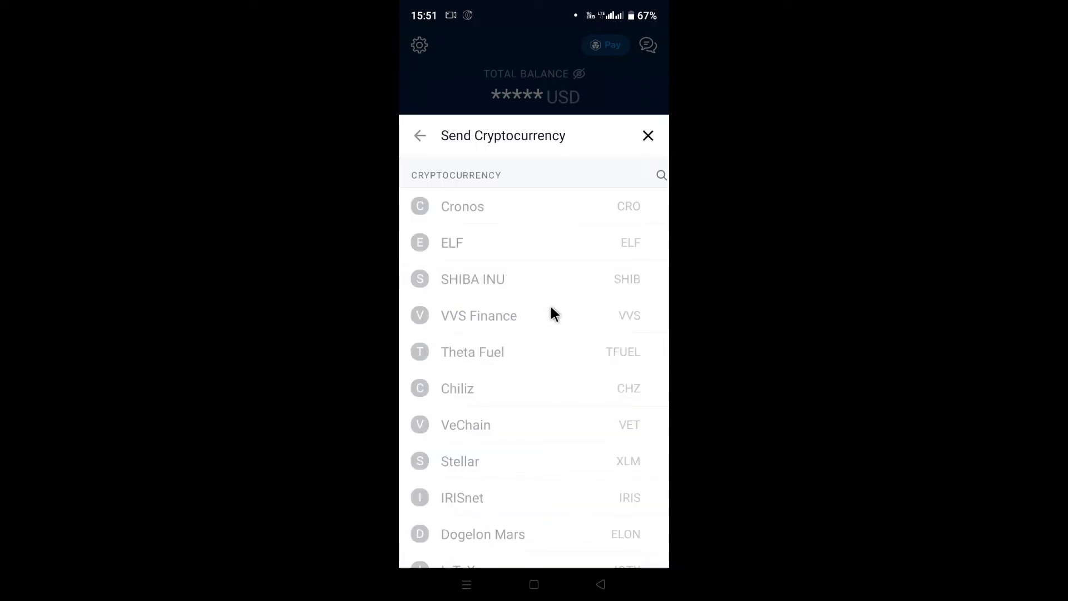
{"action": "scroll", "coordinate": [527, 273], "scroll_direction": "down", "scroll_amount": 10}
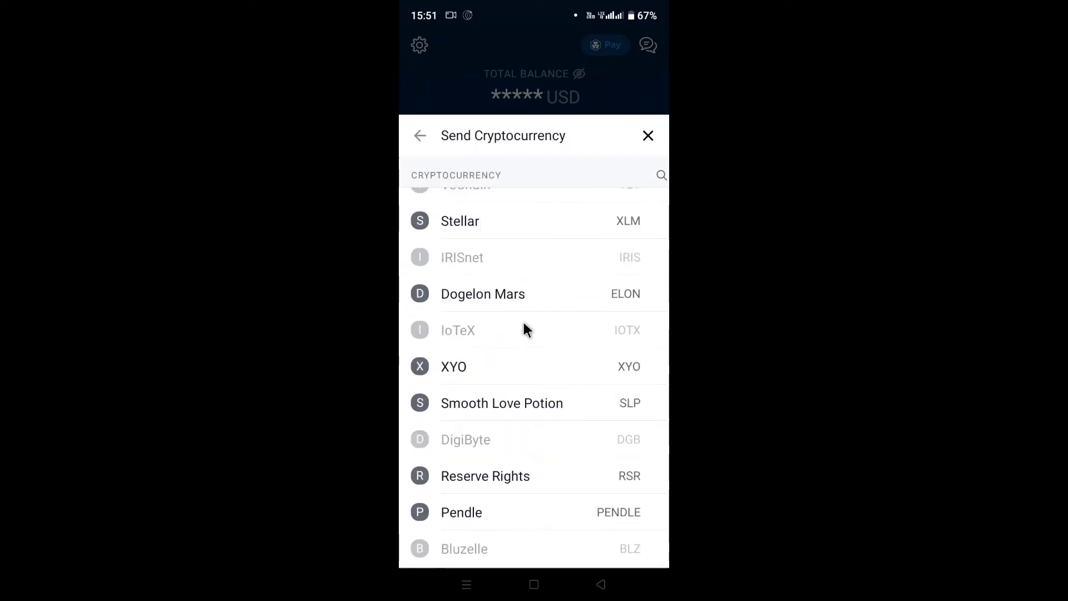
{"action": "scroll", "coordinate": [530, 345], "scroll_direction": "up", "scroll_amount": 10}
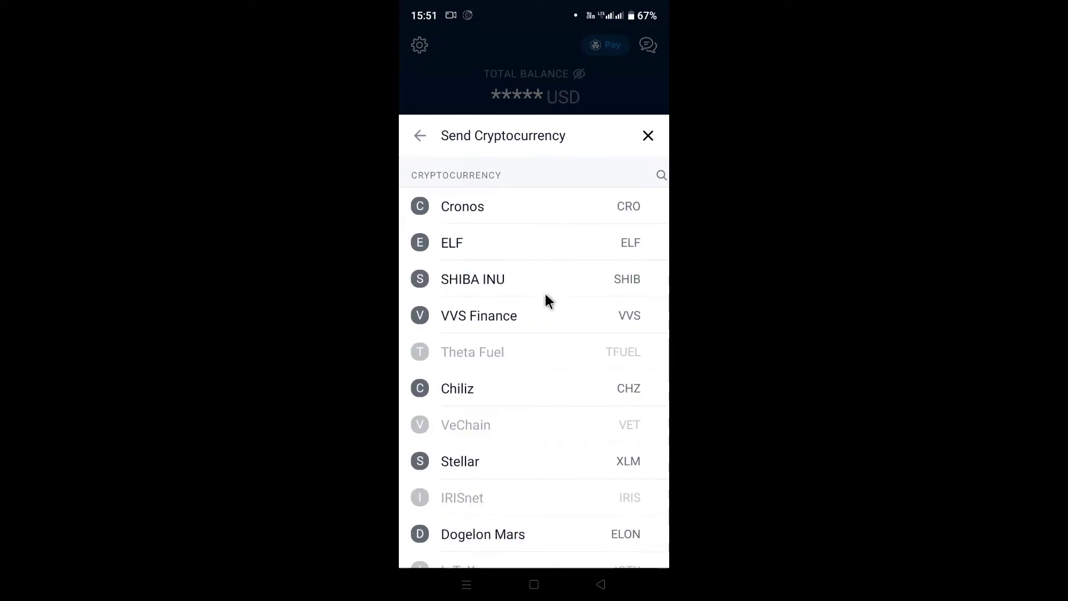
{"action": "left_click", "coordinate": [649, 136]}
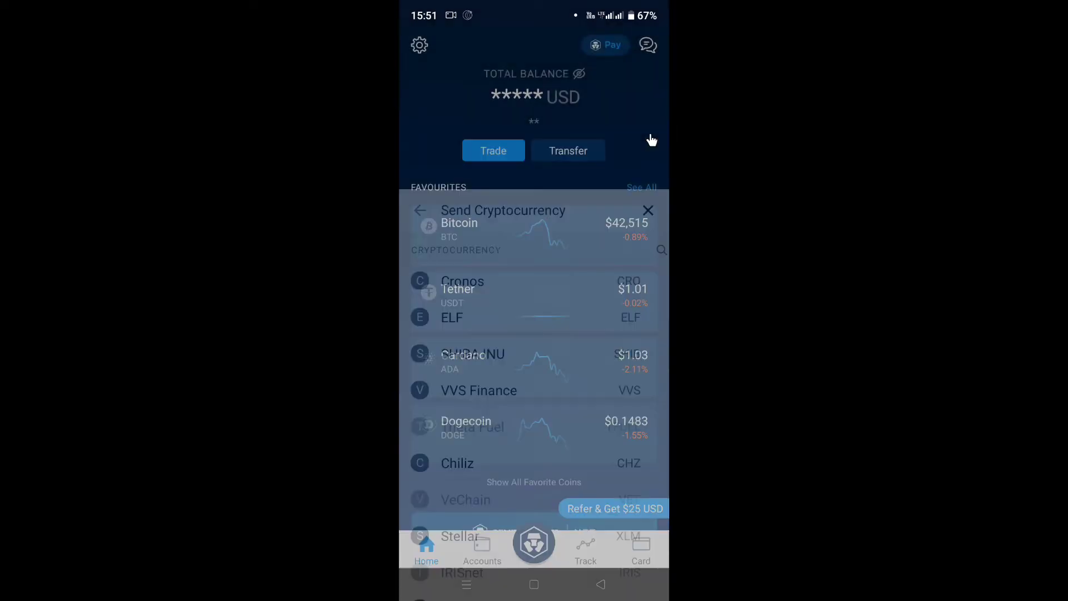
- Open the External Wallet withdrawal whitelist, view the methods for adding an address, and return to the home page without adding one
{"action": "left_click", "coordinate": [584, 153]}
{"action": "left_click", "coordinate": [573, 488]}
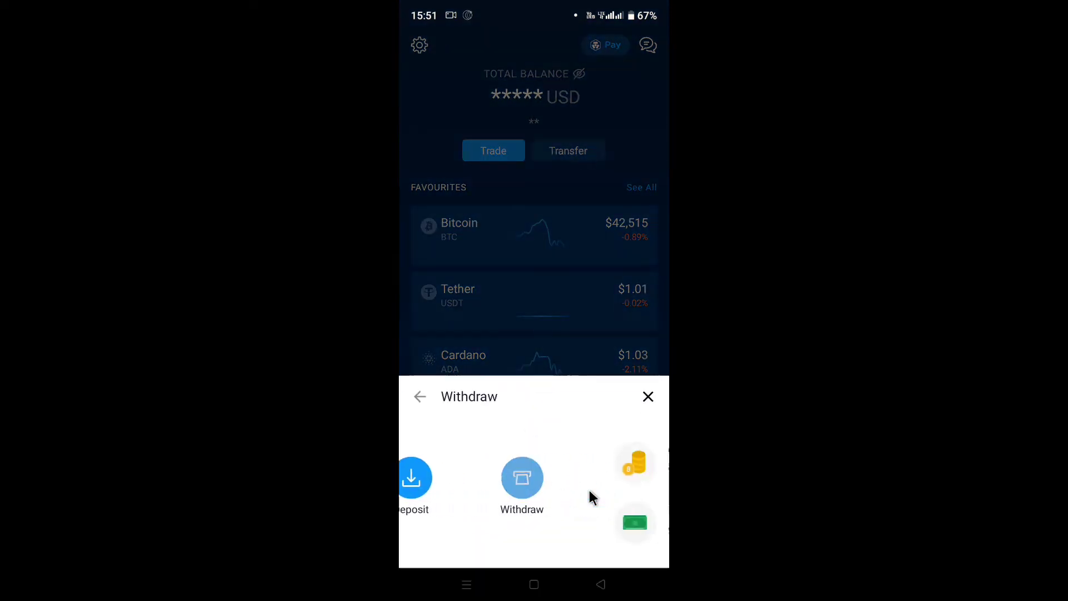
{"action": "left_click", "coordinate": [562, 477]}
{"action": "left_click", "coordinate": [503, 520]}
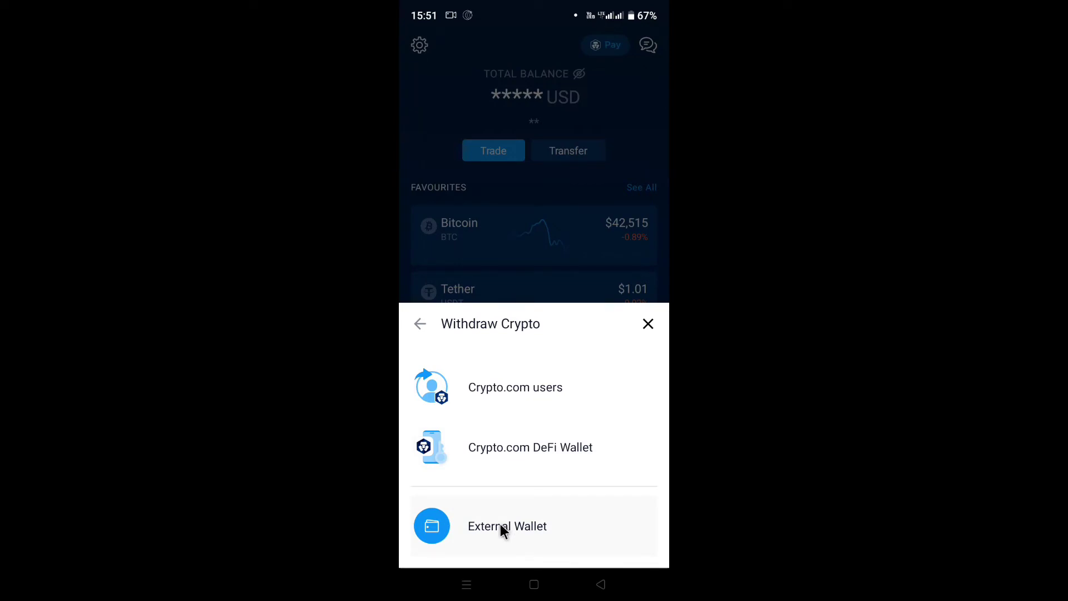
{"action": "left_click", "coordinate": [500, 527]}
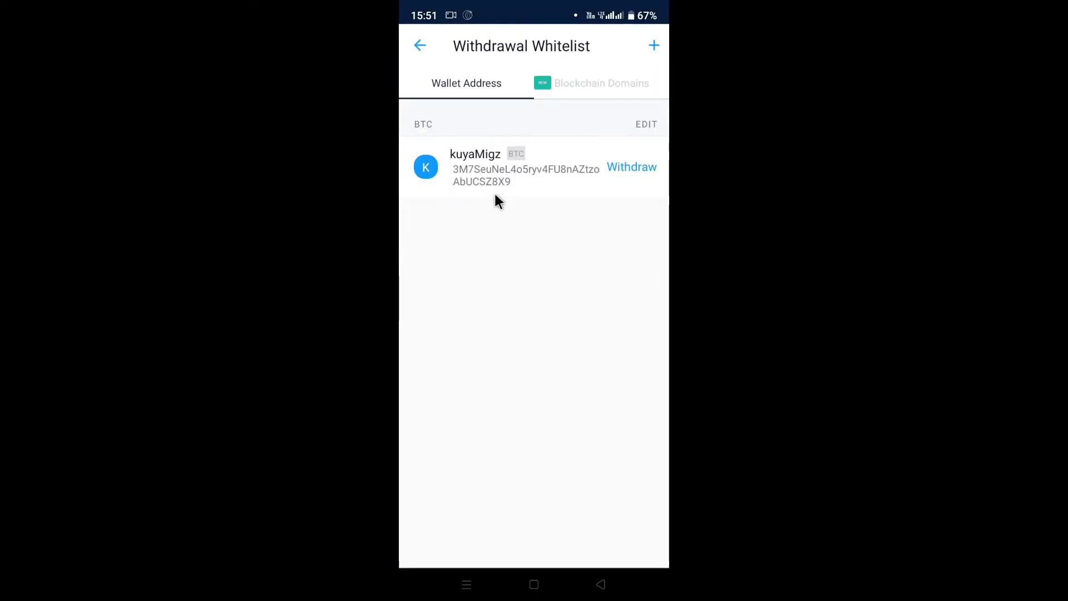
{"action": "left_click", "coordinate": [654, 46]}
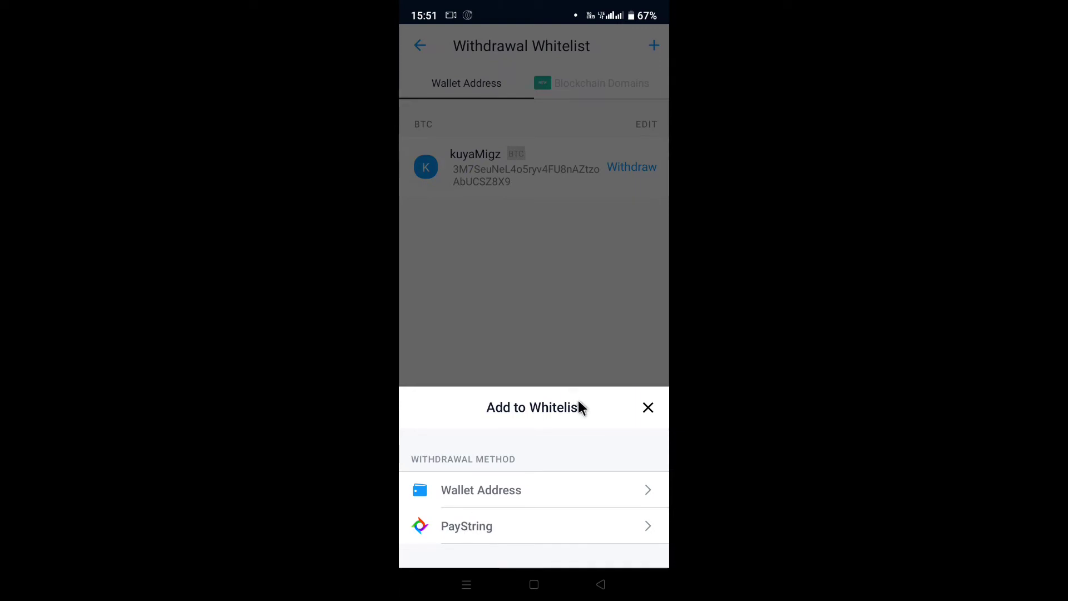
{"action": "left_click", "coordinate": [648, 411]}
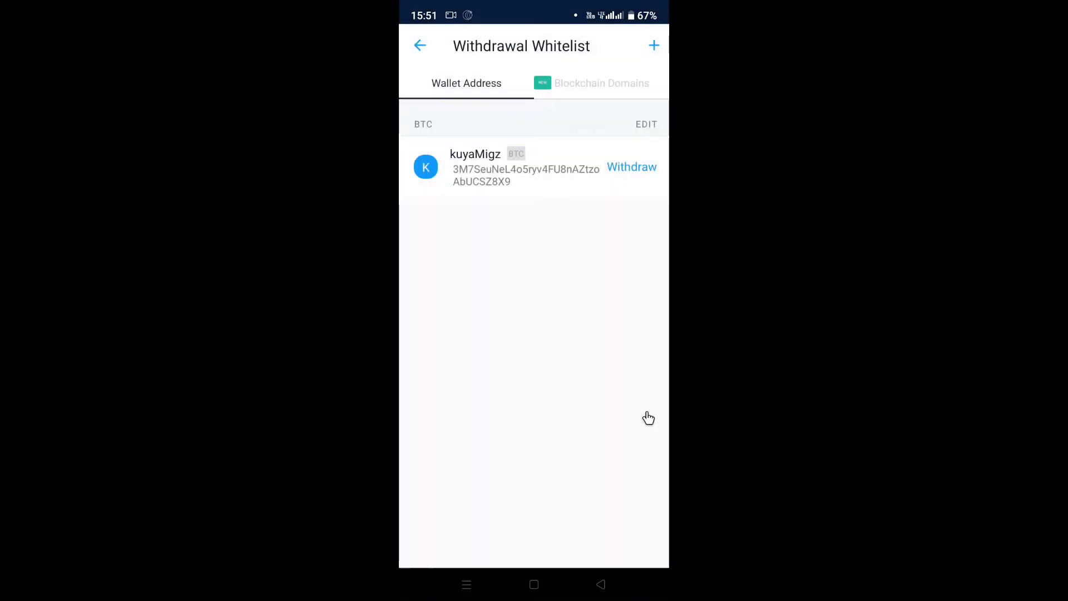
{"action": "left_click", "coordinate": [421, 46]}
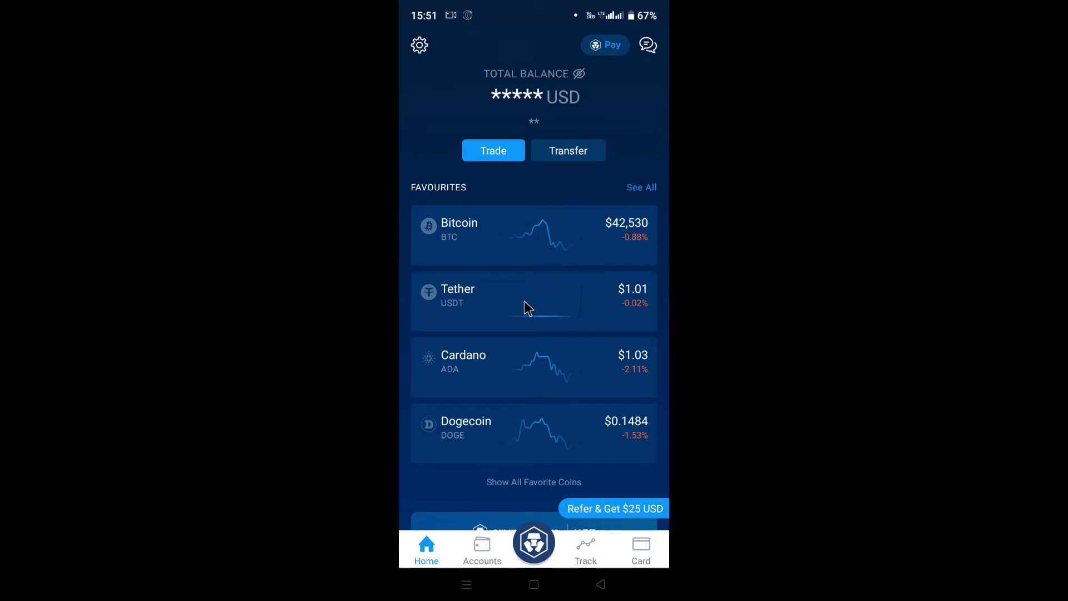
- Look through the Crypto.com app's home page, from the favourite coins to the NFT banner and Top Gainers
{"action": "scroll", "coordinate": [528, 309], "scroll_direction": "down", "scroll_amount": 5}
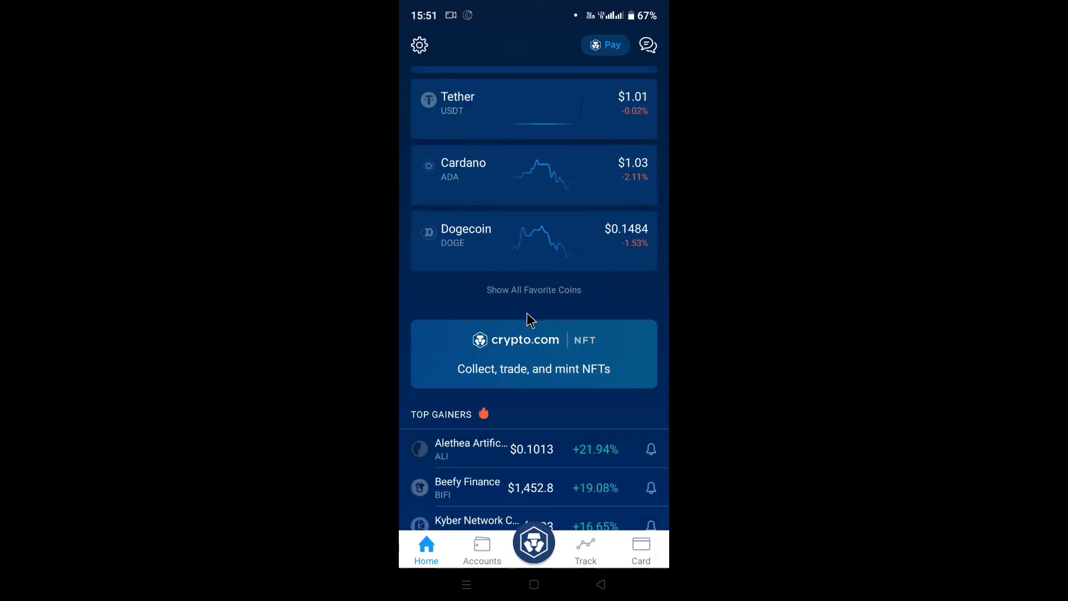
{"action": "scroll", "coordinate": [551, 345], "scroll_direction": "down", "scroll_amount": 2}
{"action": "scroll", "coordinate": [567, 374], "scroll_direction": "up", "scroll_amount": 6}
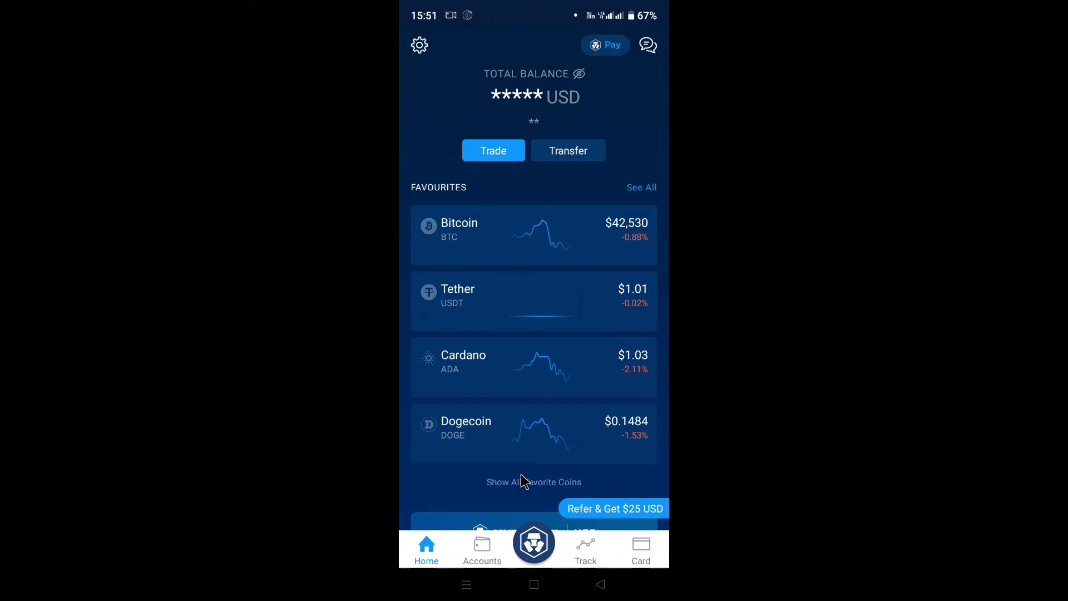
{"action": "scroll", "coordinate": [448, 458], "scroll_direction": "down", "scroll_amount": 1}
{"action": "scroll", "coordinate": [548, 436], "scroll_direction": "down", "scroll_amount": 2}
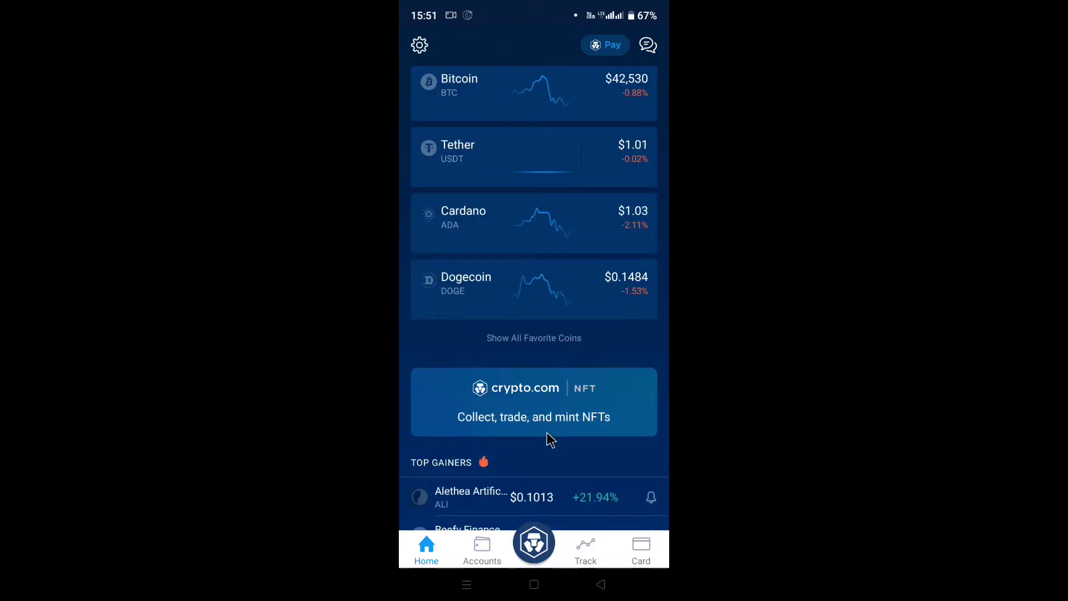
{"action": "scroll", "coordinate": [546, 437], "scroll_direction": "up", "scroll_amount": 3}
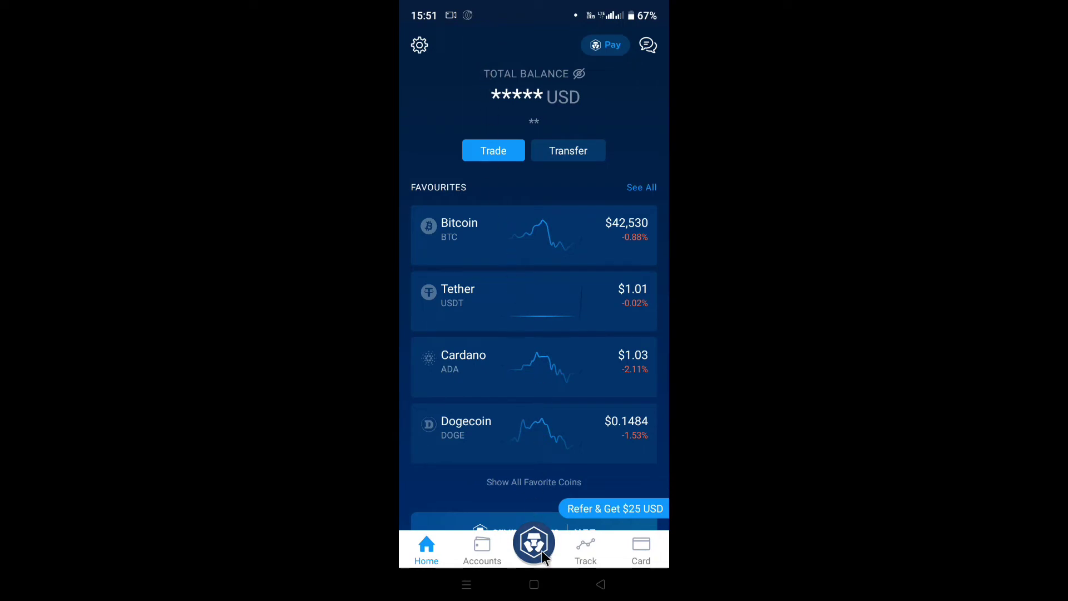
- Switch to the DeFi Wallet app and look through its token list down to the Import Token entry
{"action": "left_click", "coordinate": [534, 585]}
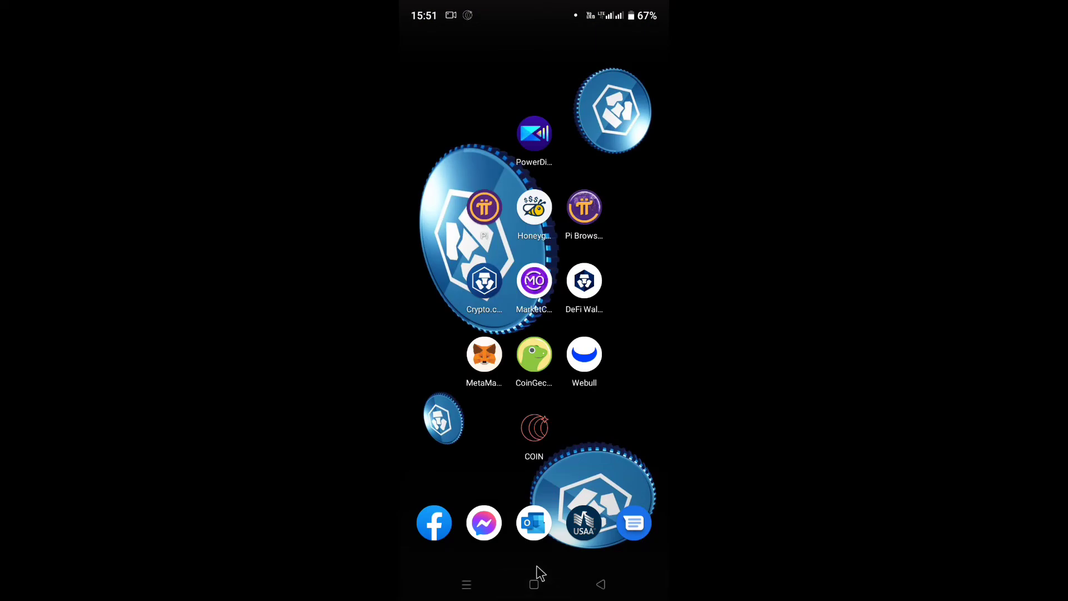
{"action": "left_click", "coordinate": [581, 285]}
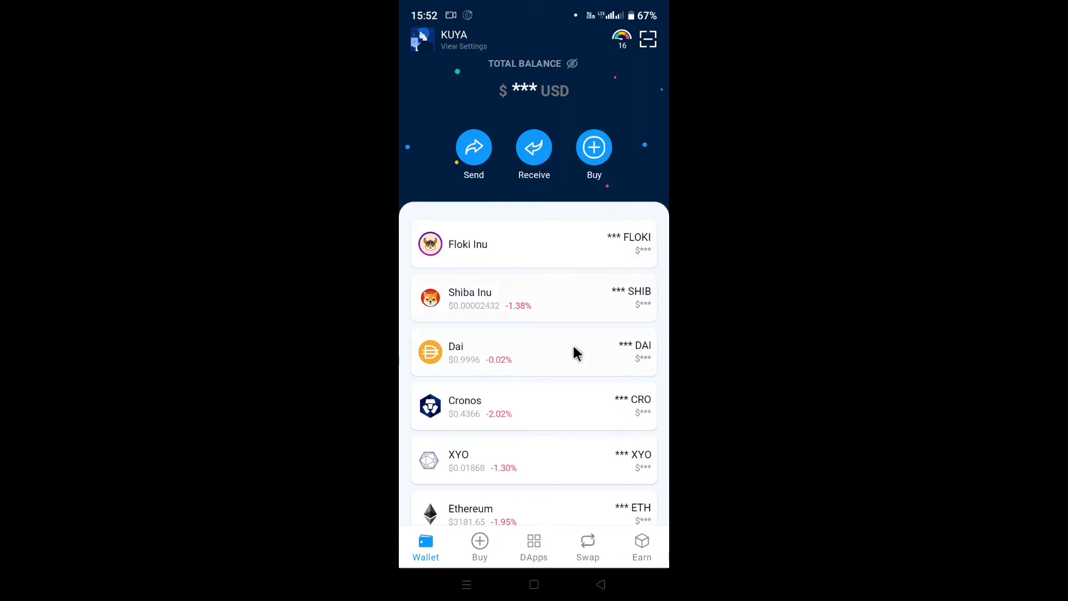
{"action": "scroll", "coordinate": [551, 445], "scroll_direction": "down", "scroll_amount": 3}
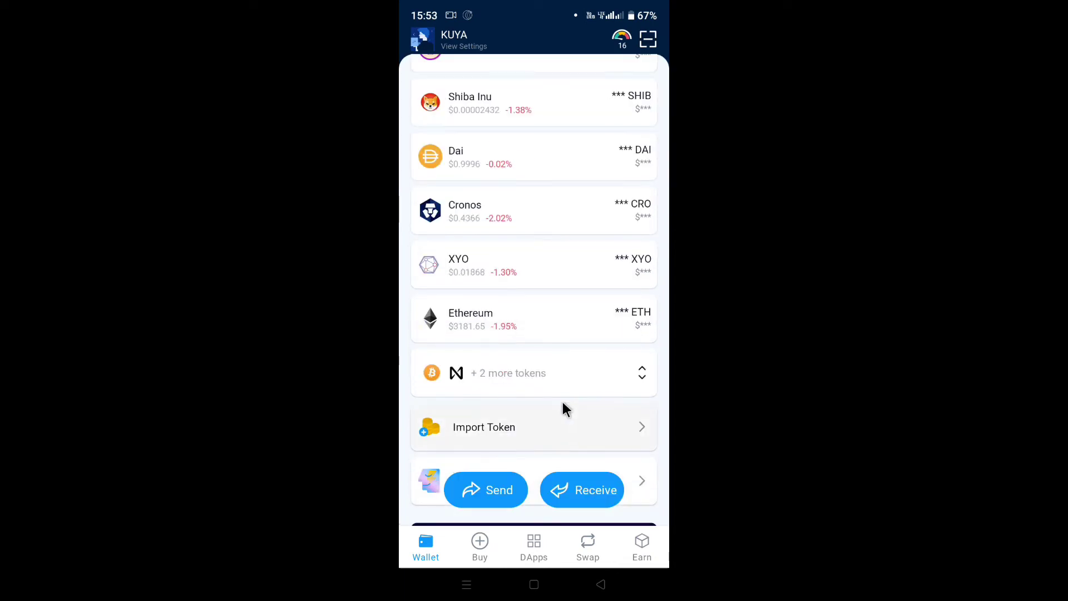
- Open the DApps section and look through the Cronos DApps list with each project's total value locked
{"action": "scroll", "coordinate": [534, 395], "scroll_direction": "up", "scroll_amount": 4}
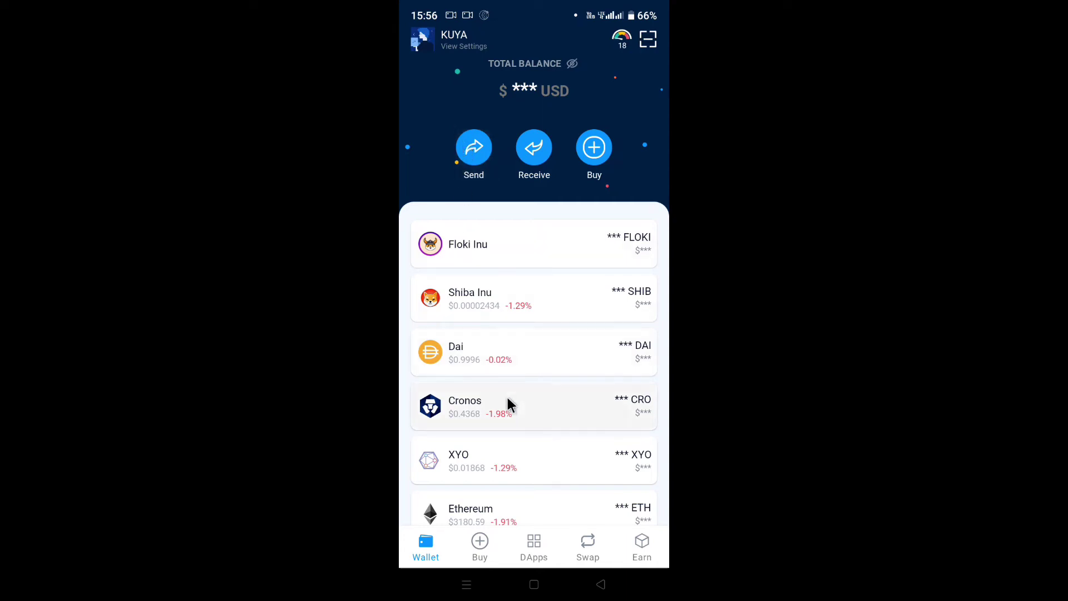
{"action": "left_click", "coordinate": [535, 548]}
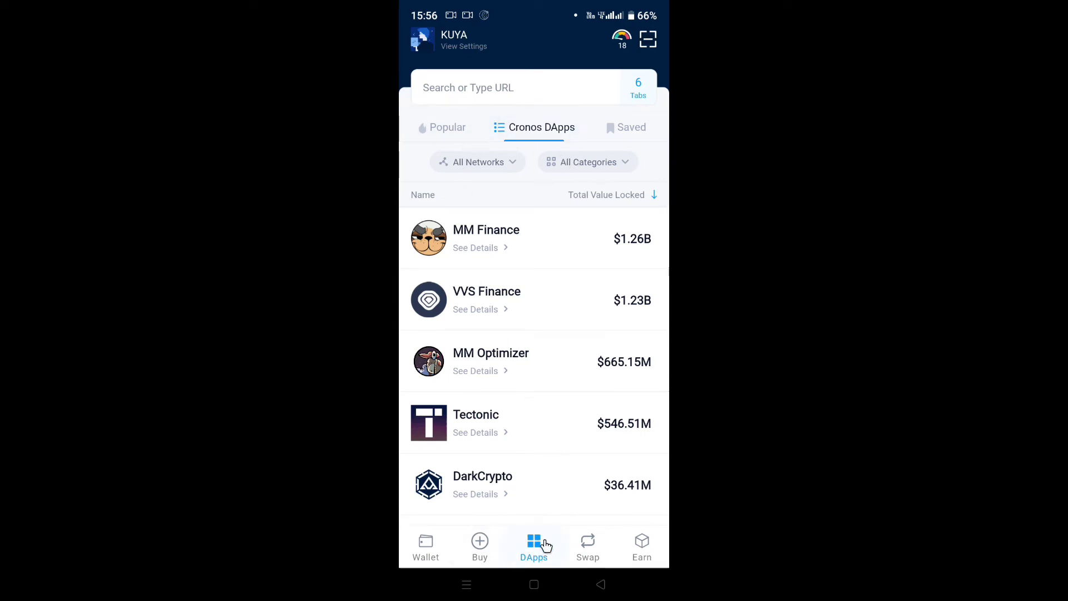
{"action": "scroll", "coordinate": [530, 233], "scroll_direction": "down", "scroll_amount": 5}
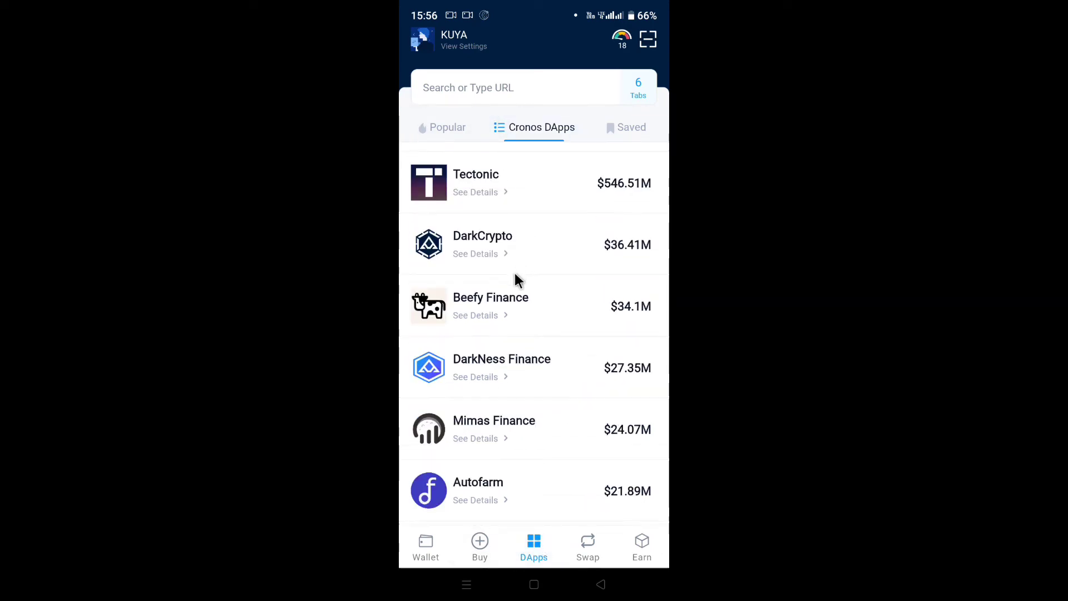
{"action": "scroll", "coordinate": [516, 272], "scroll_direction": "down", "scroll_amount": 10}
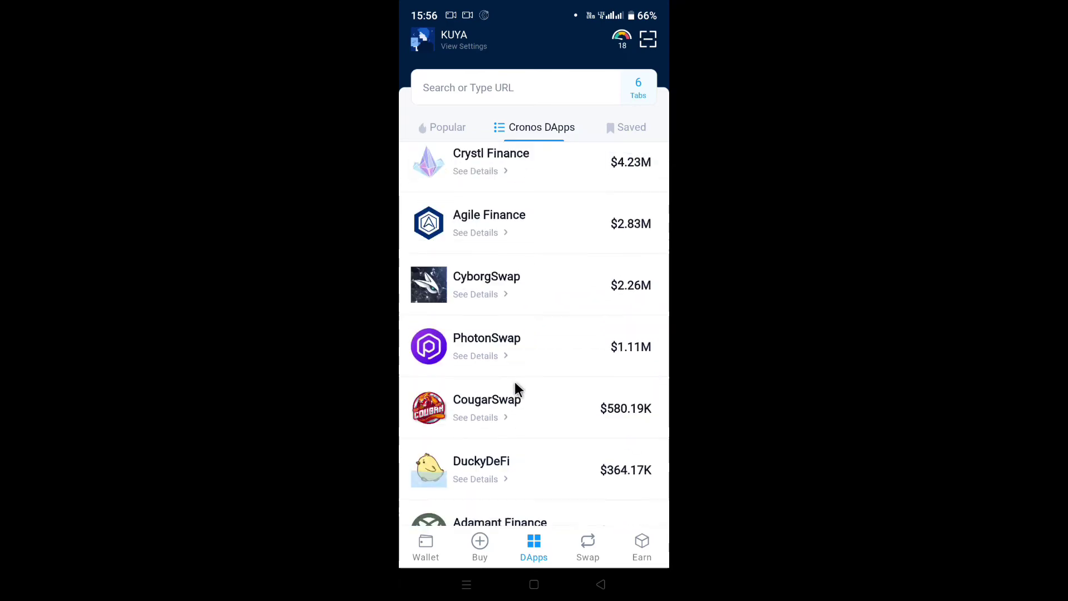
{"action": "scroll", "coordinate": [515, 389], "scroll_direction": "down", "scroll_amount": 10}
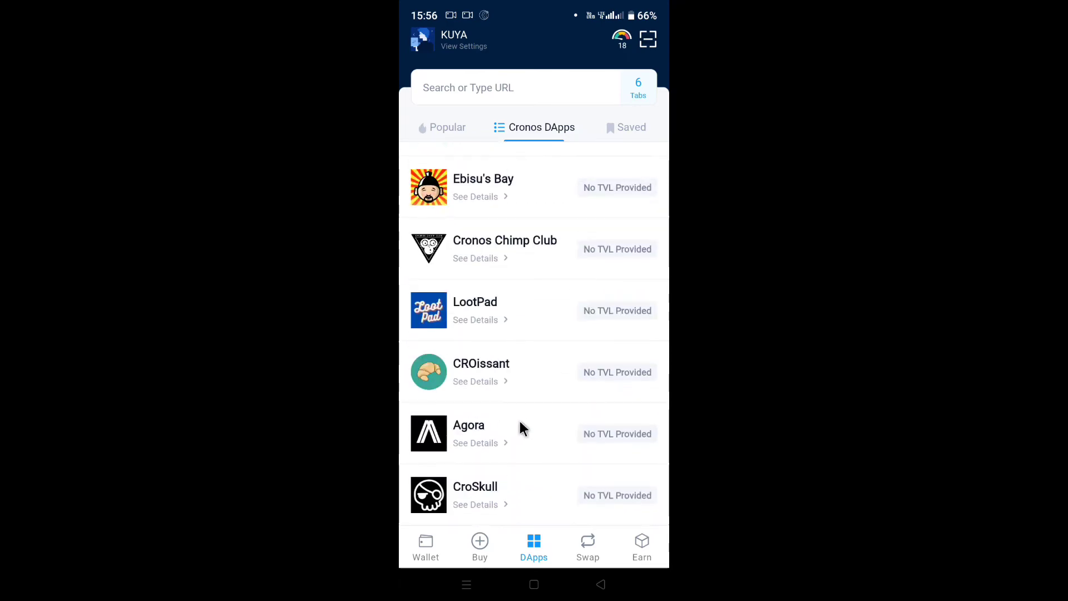
{"action": "scroll", "coordinate": [520, 422], "scroll_direction": "up", "scroll_amount": 10}
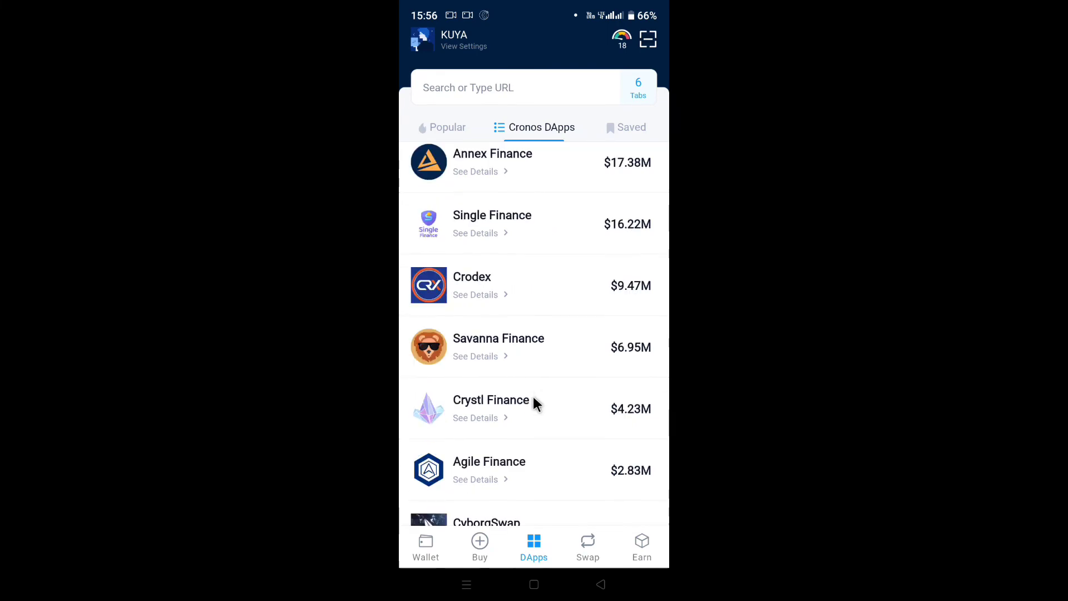
{"action": "scroll", "coordinate": [533, 397], "scroll_direction": "up", "scroll_amount": 10}
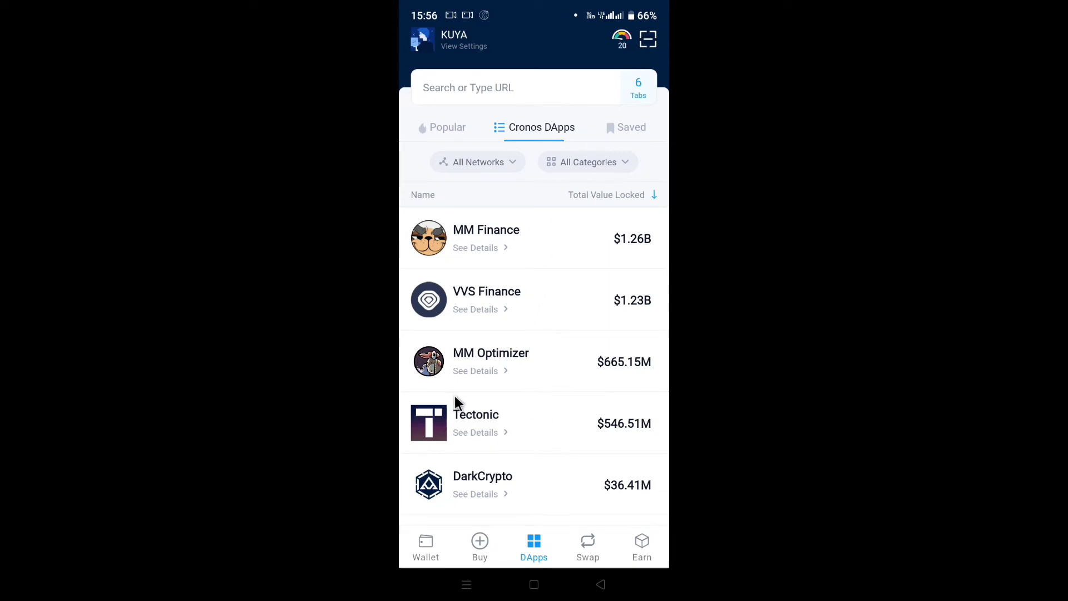
{"action": "scroll", "coordinate": [516, 402], "scroll_direction": "down", "scroll_amount": 8}
{"action": "scroll", "coordinate": [515, 399], "scroll_direction": "up", "scroll_amount": 8}
- Open the Tectonic DApp and examine the supply and borrow APY of the tokens in its Markets table
{"action": "left_click", "coordinate": [517, 423]}
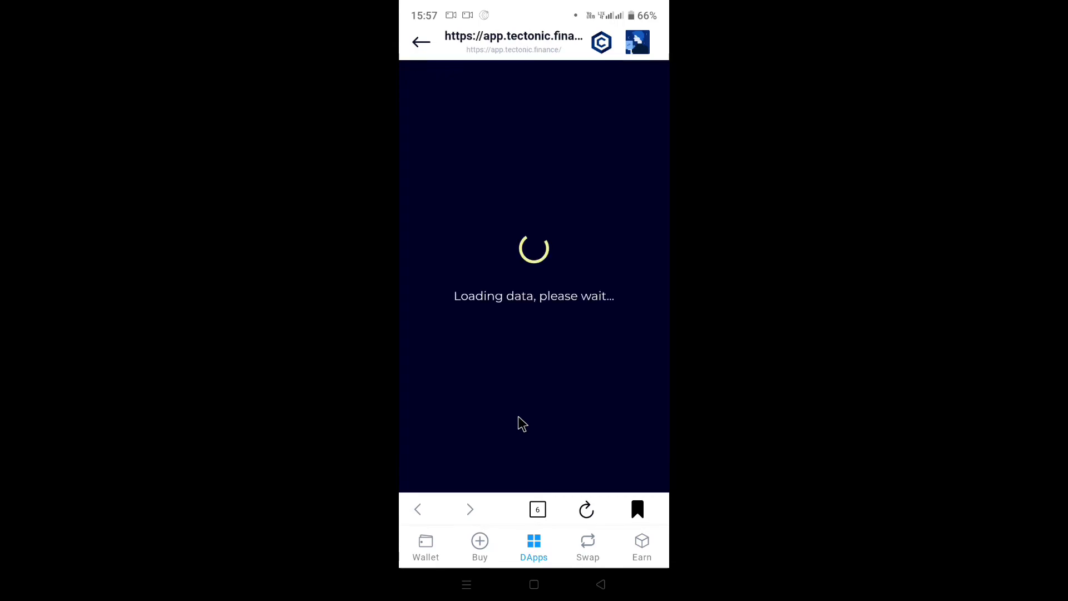
{"action": "scroll", "coordinate": [527, 273], "scroll_direction": "down", "scroll_amount": 2}
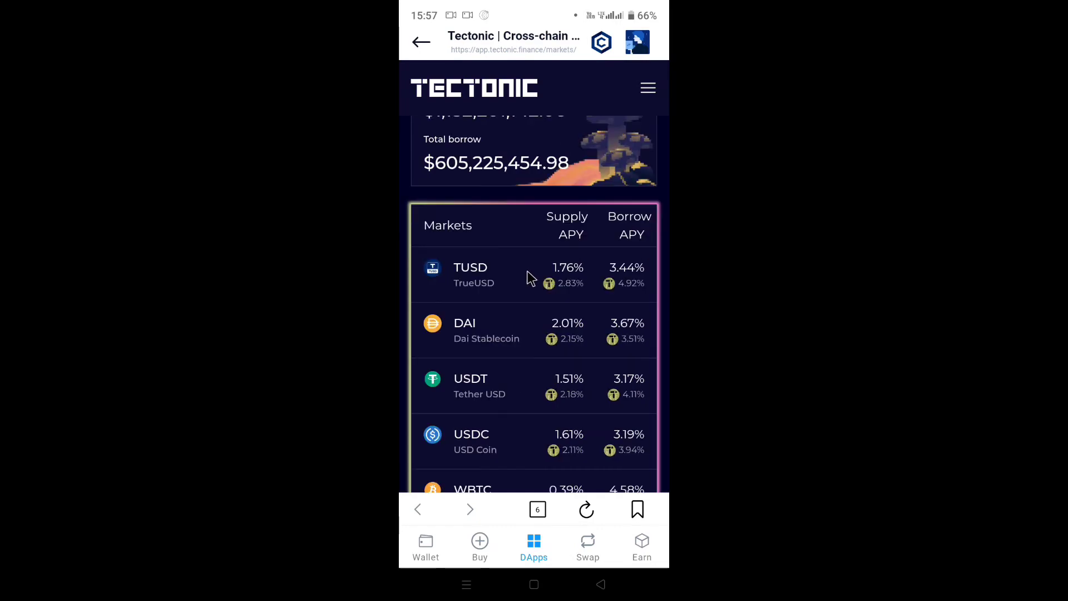
{"action": "scroll", "coordinate": [529, 278], "scroll_direction": "down", "scroll_amount": 5}
{"action": "scroll", "coordinate": [517, 296], "scroll_direction": "up", "scroll_amount": 7}
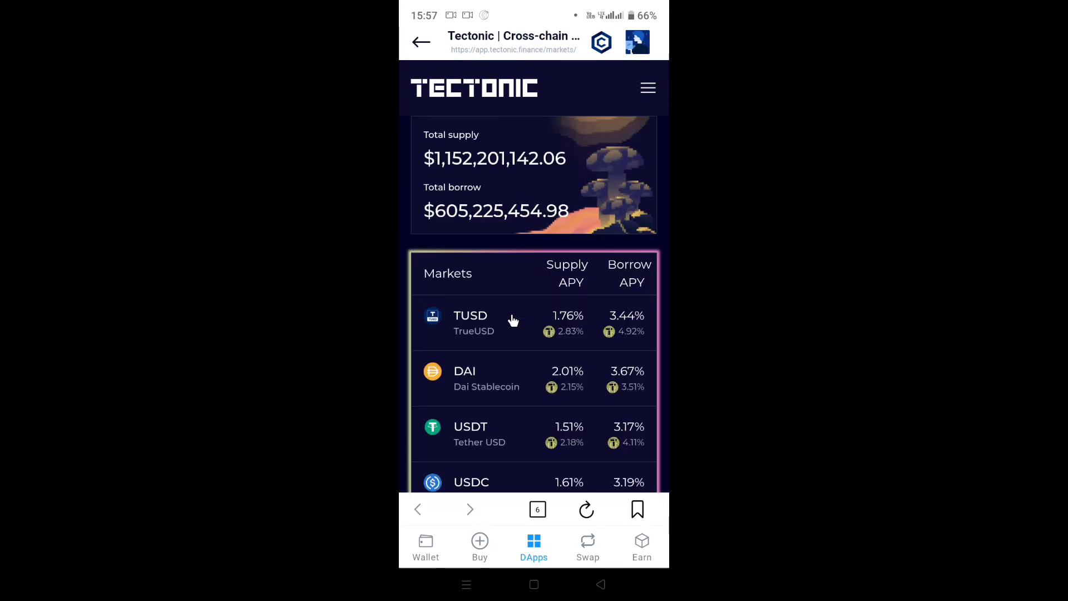
{"action": "scroll", "coordinate": [513, 321], "scroll_direction": "down", "scroll_amount": 5}
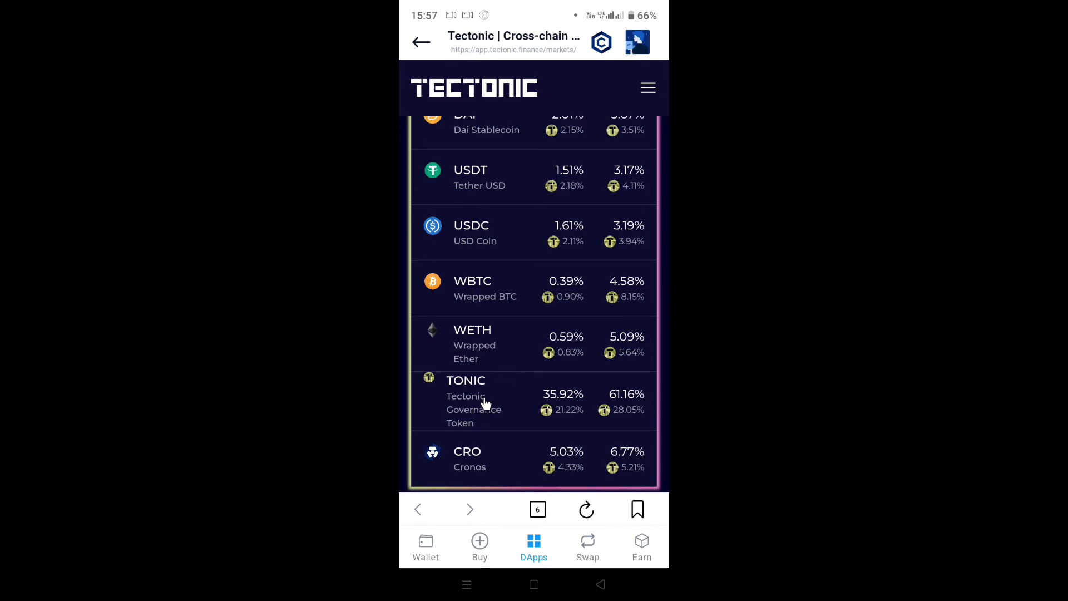
{"action": "scroll", "coordinate": [506, 359], "scroll_direction": "up", "scroll_amount": 5}
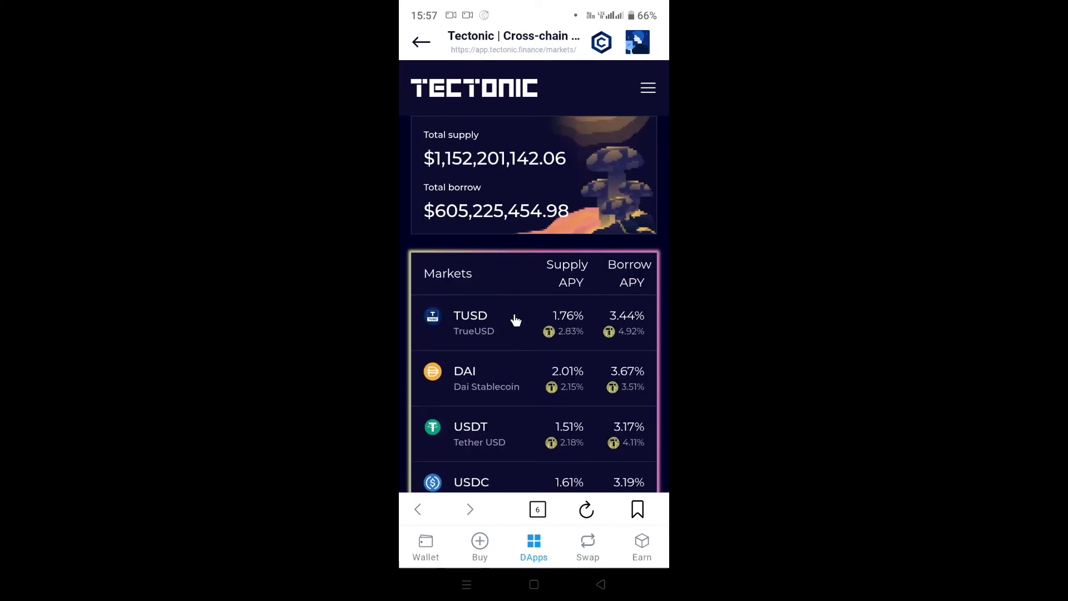
{"action": "scroll", "coordinate": [509, 317], "scroll_direction": "down", "scroll_amount": 5}
{"action": "scroll", "coordinate": [492, 323], "scroll_direction": "up", "scroll_amount": 5}
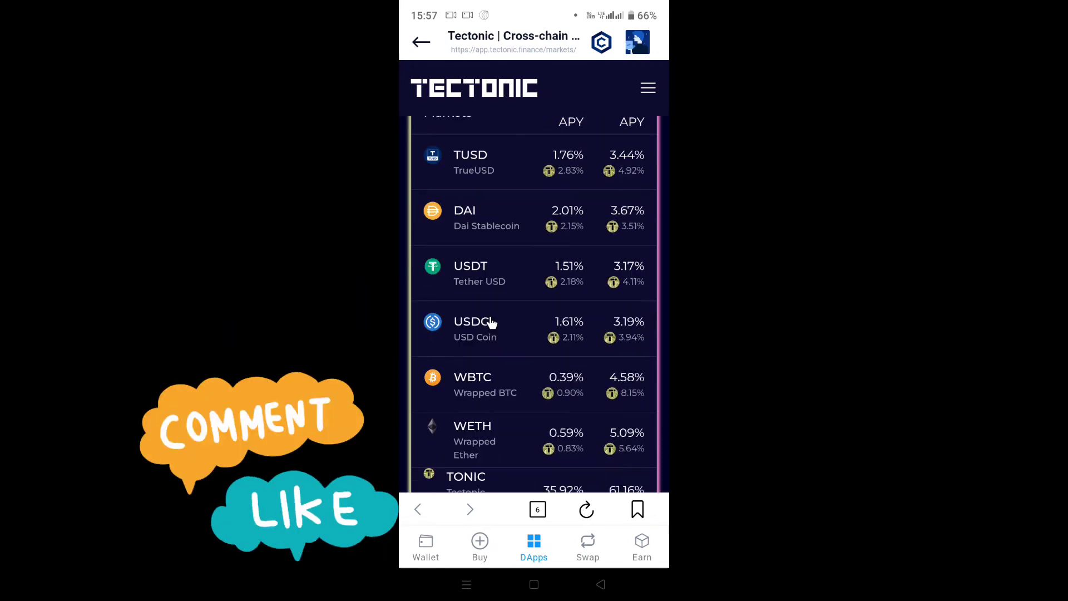
{"action": "scroll", "coordinate": [490, 322], "scroll_direction": "down", "scroll_amount": 5}
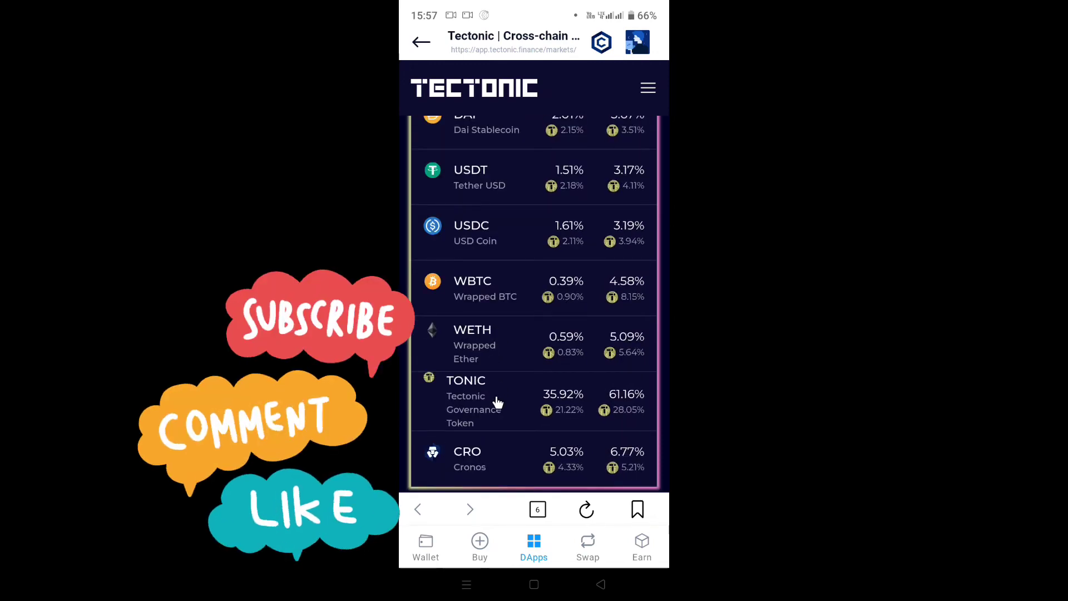
{"action": "scroll", "coordinate": [488, 269], "scroll_direction": "up", "scroll_amount": 4}
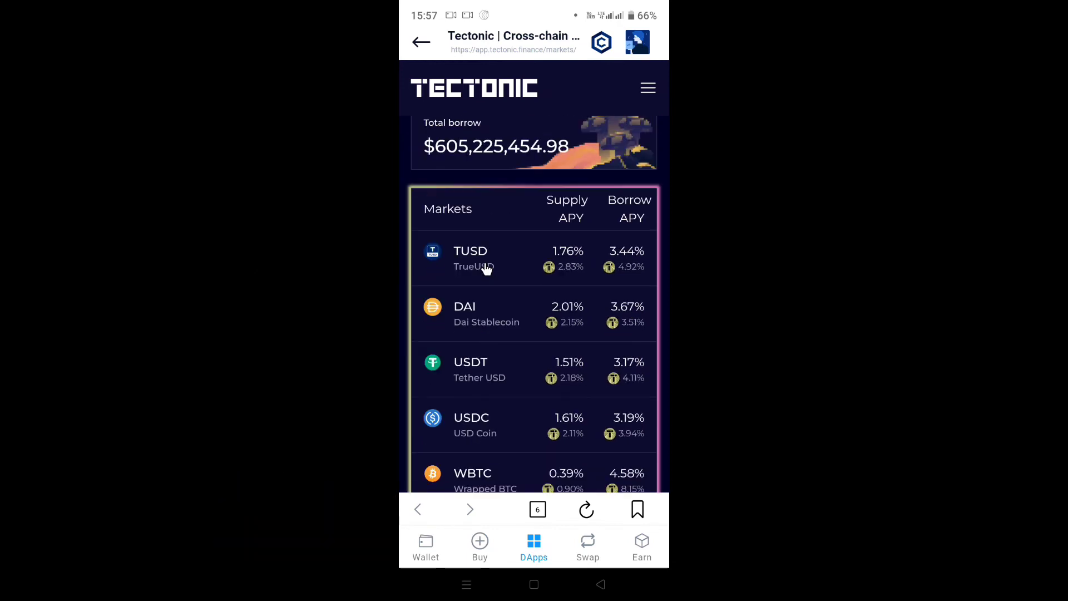
{"action": "scroll", "coordinate": [485, 268], "scroll_direction": "down", "scroll_amount": 4}
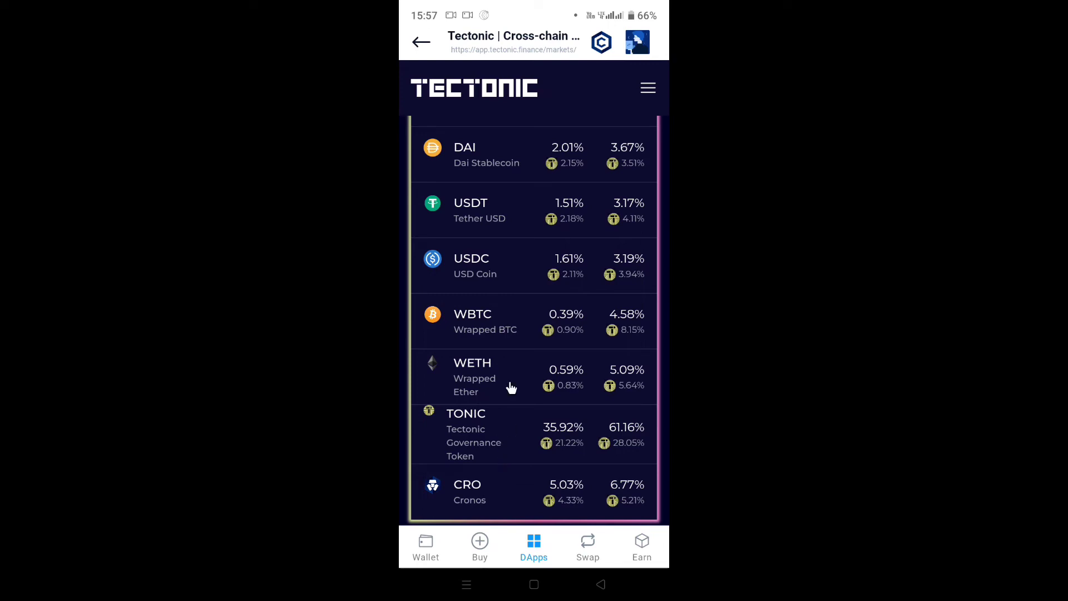
{"action": "scroll", "coordinate": [476, 418], "scroll_direction": "up", "scroll_amount": 4}
{"action": "scroll", "coordinate": [475, 418], "scroll_direction": "down", "scroll_amount": 4}
- Open the Tectonic Governance Token (TONIC) market and look through its page from the supply section to the interest rate chart
{"action": "left_click", "coordinate": [487, 420]}
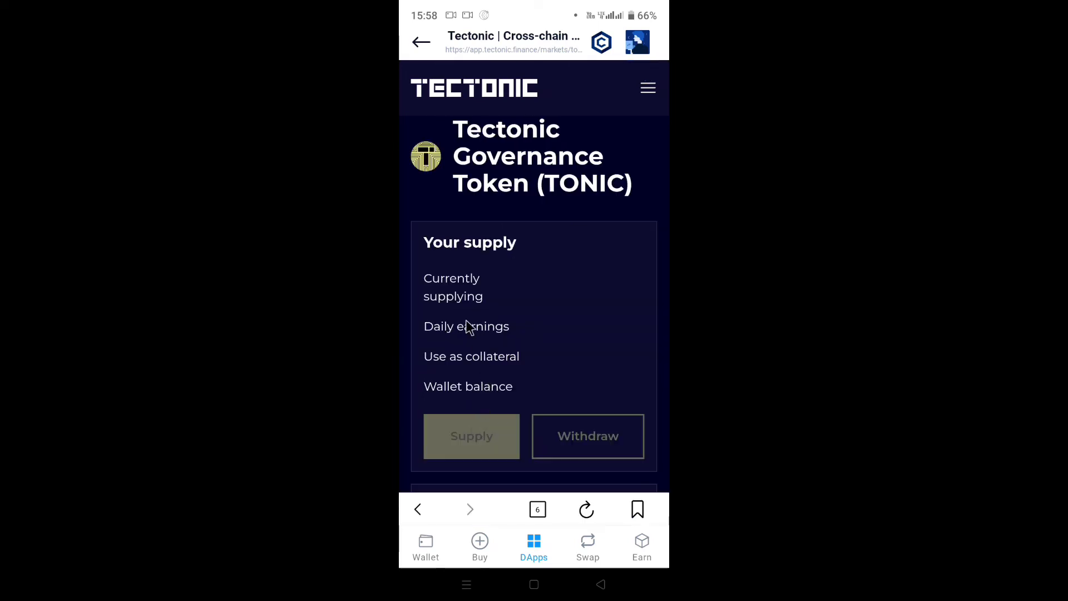
{"action": "scroll", "coordinate": [451, 290], "scroll_direction": "down", "scroll_amount": 1}
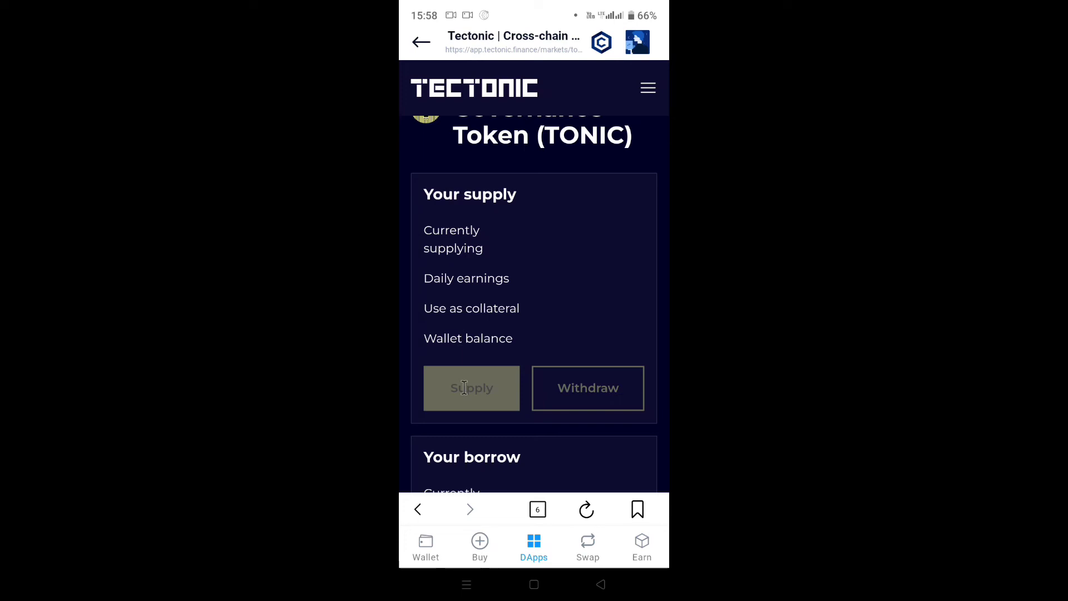
{"action": "scroll", "coordinate": [525, 296], "scroll_direction": "down", "scroll_amount": 4}
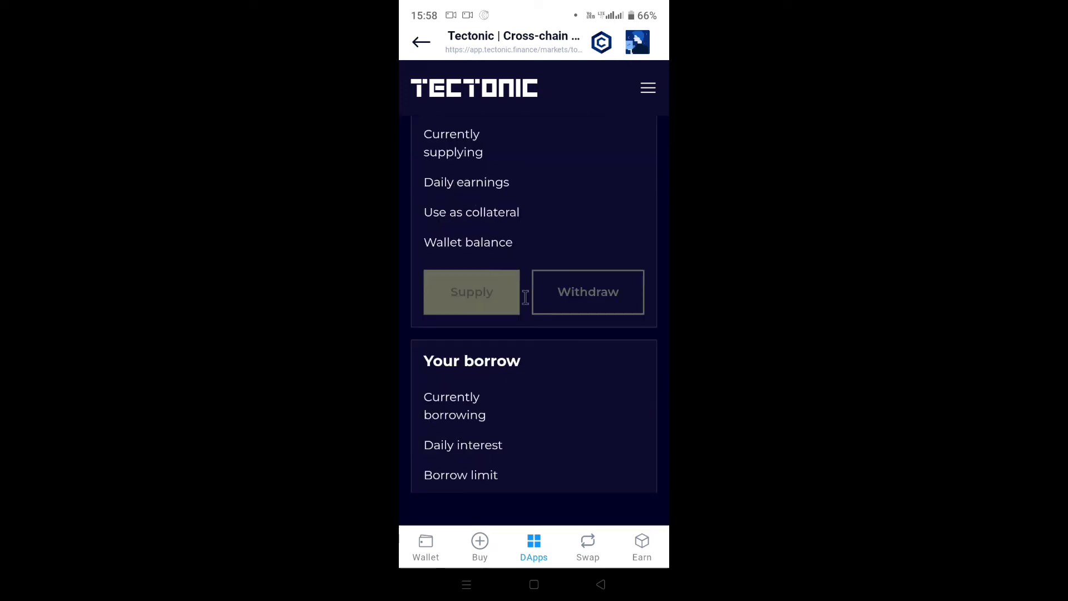
{"action": "scroll", "coordinate": [525, 296], "scroll_direction": "up", "scroll_amount": 2}
{"action": "scroll", "coordinate": [525, 296], "scroll_direction": "up", "scroll_amount": 2}
{"action": "scroll", "coordinate": [525, 296], "scroll_direction": "down", "scroll_amount": 6}
{"action": "scroll", "coordinate": [525, 295], "scroll_direction": "down", "scroll_amount": 2}
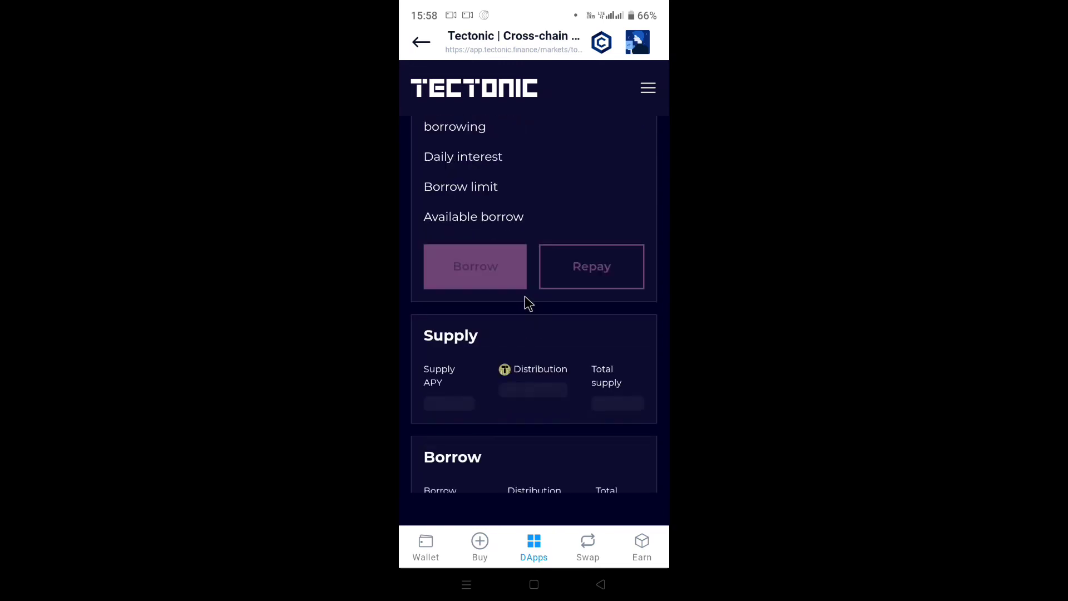
{"action": "scroll", "coordinate": [525, 296], "scroll_direction": "down", "scroll_amount": 6}
{"action": "scroll", "coordinate": [540, 306], "scroll_direction": "down", "scroll_amount": 3}
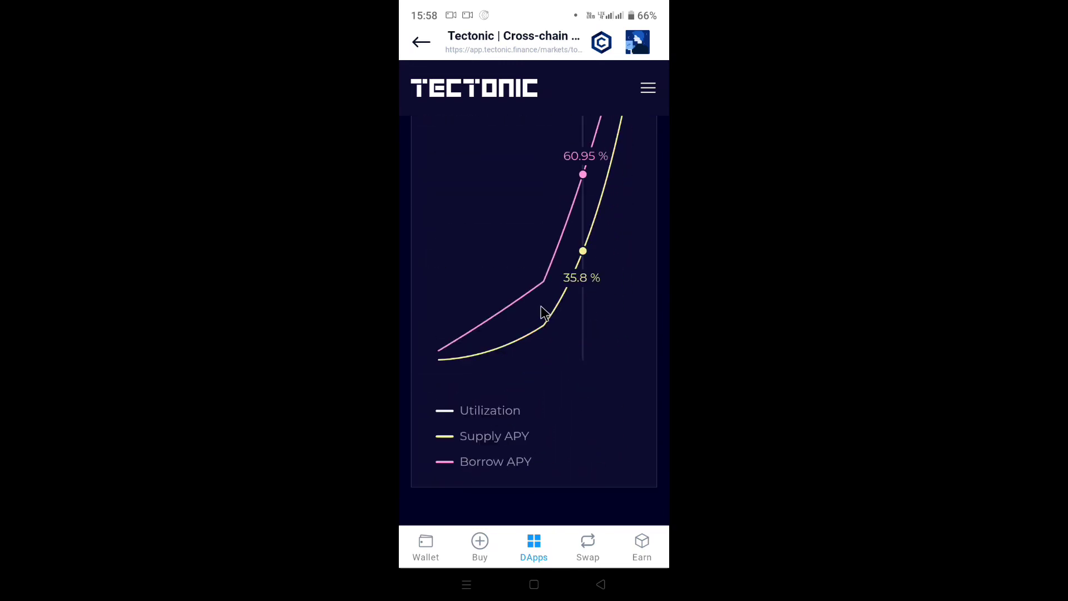
{"action": "scroll", "coordinate": [541, 307], "scroll_direction": "down", "scroll_amount": 2}
{"action": "scroll", "coordinate": [545, 334], "scroll_direction": "down", "scroll_amount": 2}
{"action": "scroll", "coordinate": [546, 349], "scroll_direction": "up", "scroll_amount": 20}
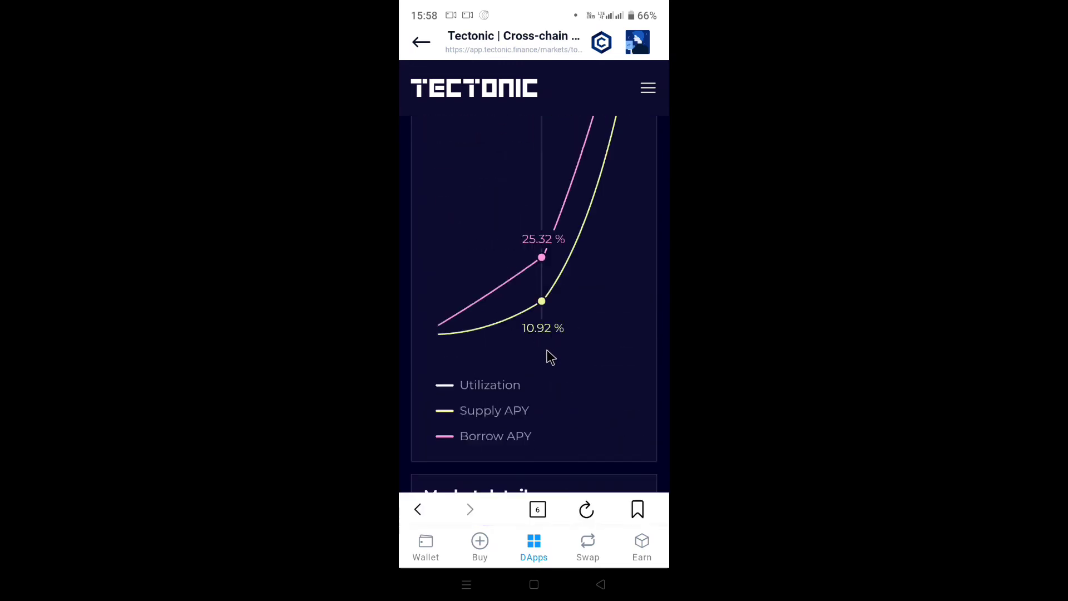
- View the Supply TONIC form from the Your supply section and close it without entering an amount
{"action": "scroll", "coordinate": [548, 358], "scroll_direction": "down", "scroll_amount": 3}
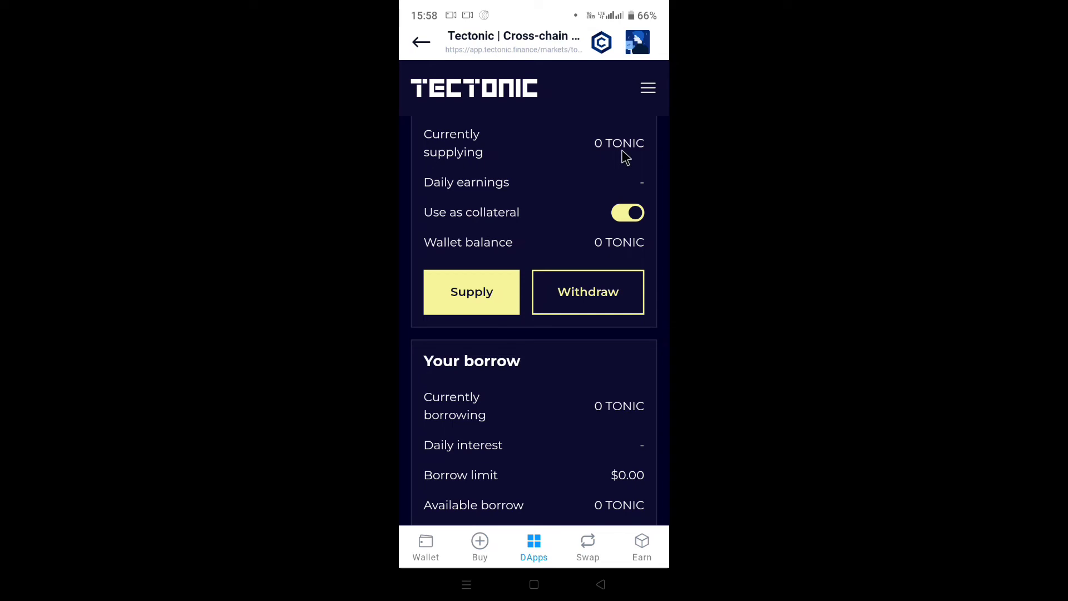
{"action": "left_click", "coordinate": [490, 292]}
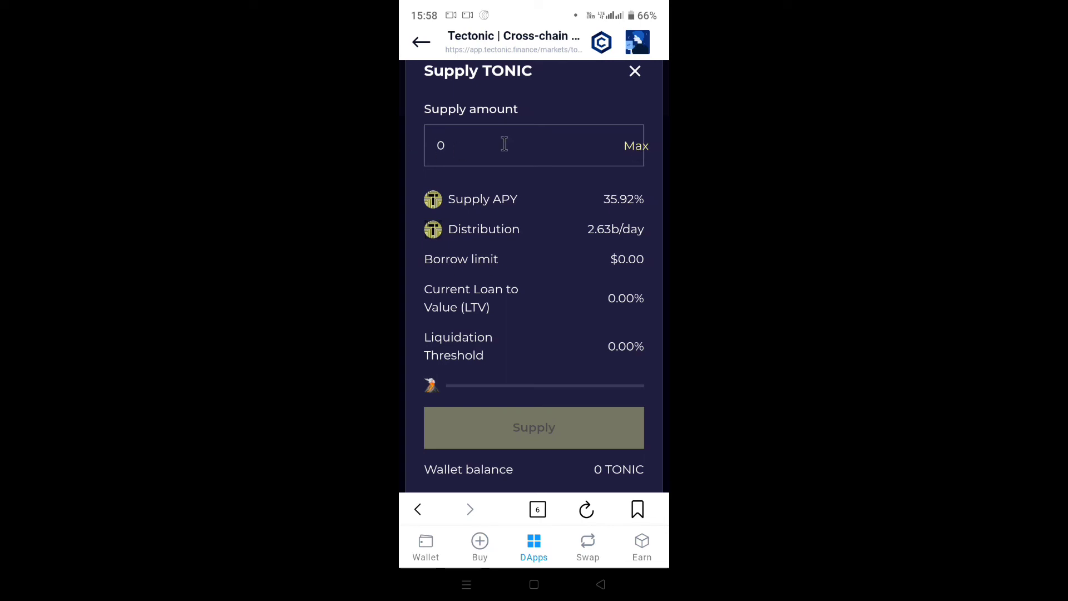
{"action": "left_click", "coordinate": [632, 76]}
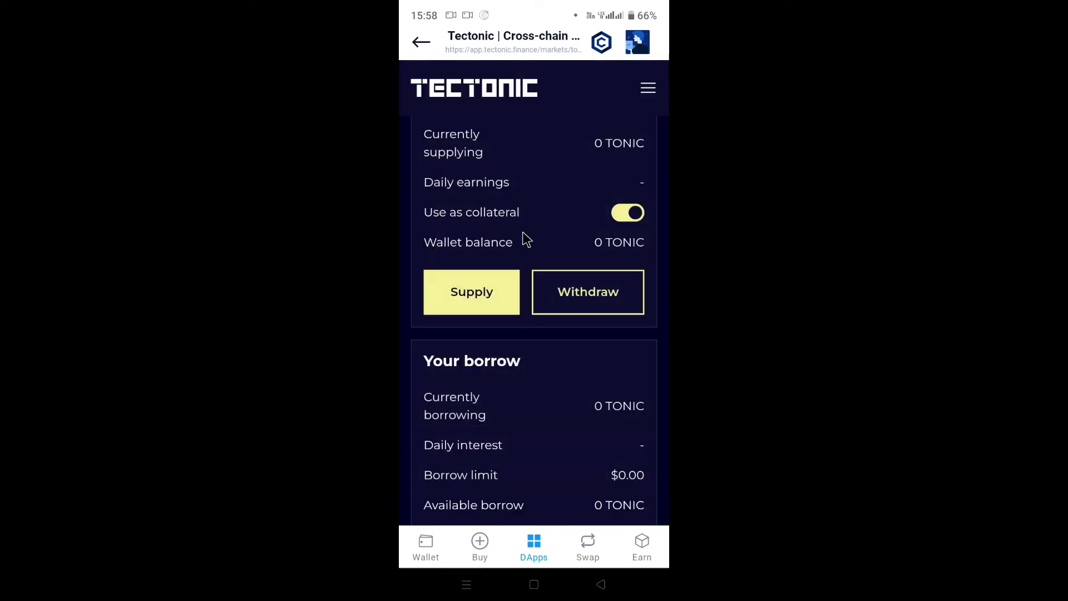
- Review the TONIC page's borrow and repay options and its Supply and Borrow APY sections
{"action": "scroll", "coordinate": [523, 231], "scroll_direction": "down", "scroll_amount": 1}
{"action": "scroll", "coordinate": [522, 231], "scroll_direction": "down", "scroll_amount": 4}
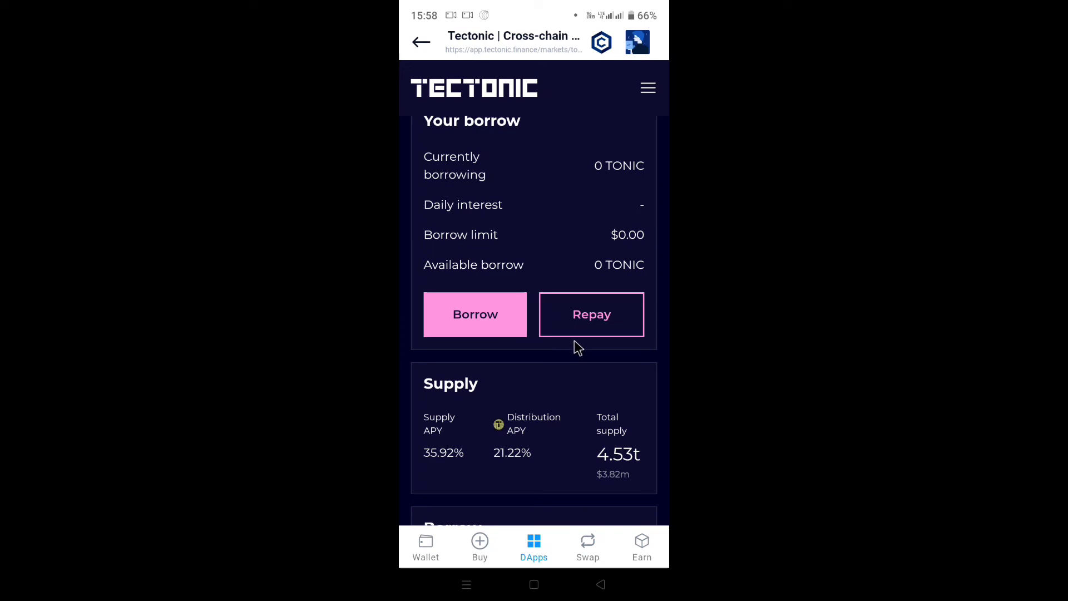
{"action": "scroll", "coordinate": [577, 344], "scroll_direction": "up", "scroll_amount": 5}
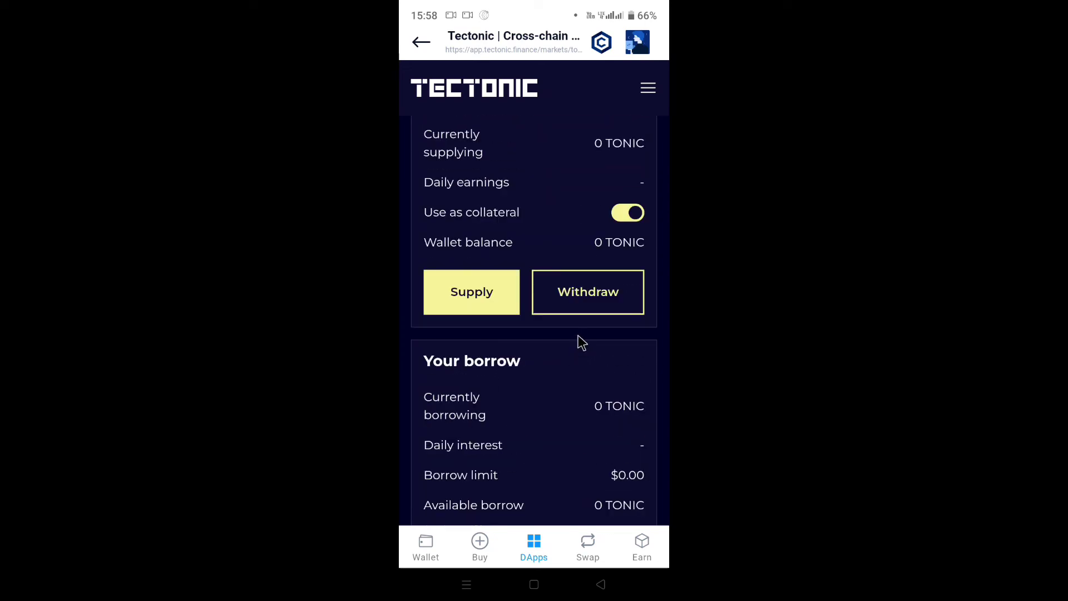
{"action": "scroll", "coordinate": [556, 309], "scroll_direction": "down", "scroll_amount": 10}
{"action": "scroll", "coordinate": [552, 312], "scroll_direction": "up", "scroll_amount": 2}
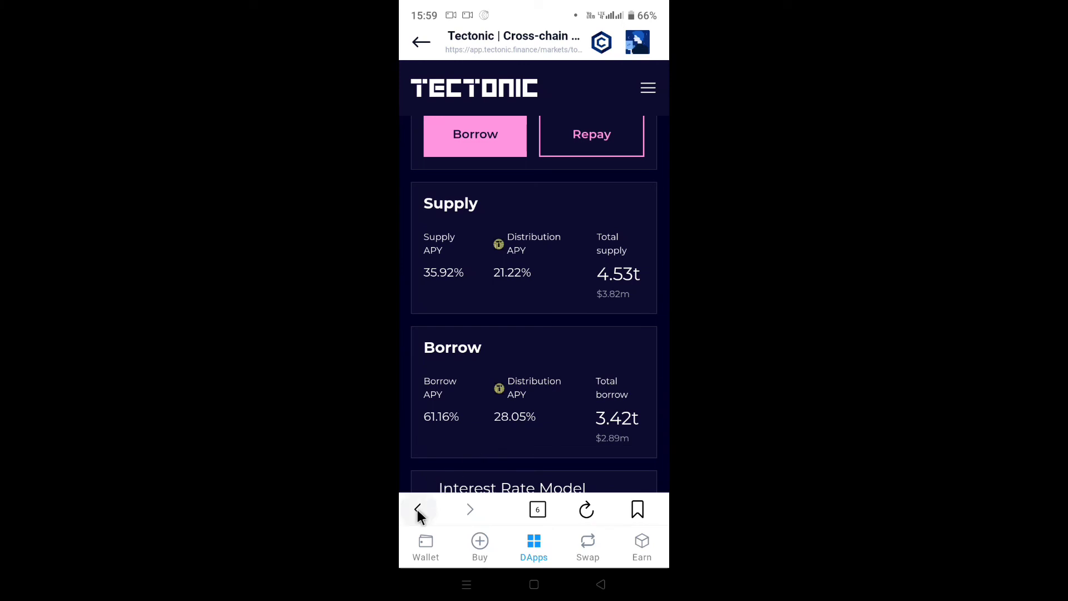
- Return to Tectonic's Markets page and look through its token list down to CRO
{"action": "left_click", "coordinate": [648, 88]}
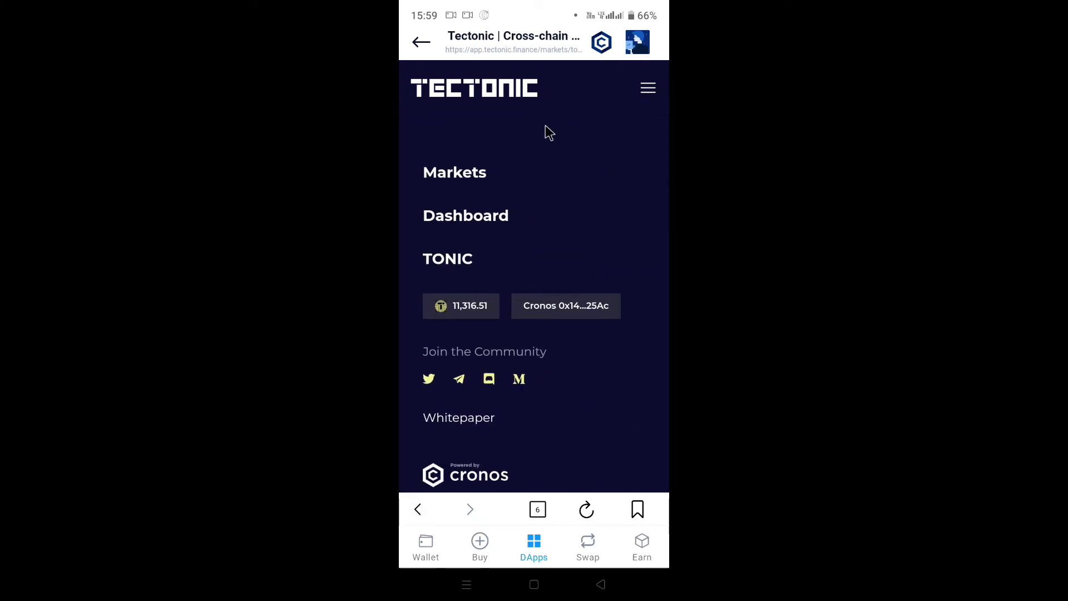
{"action": "left_click", "coordinate": [479, 170]}
{"action": "scroll", "coordinate": [501, 200], "scroll_direction": "down", "scroll_amount": 2}
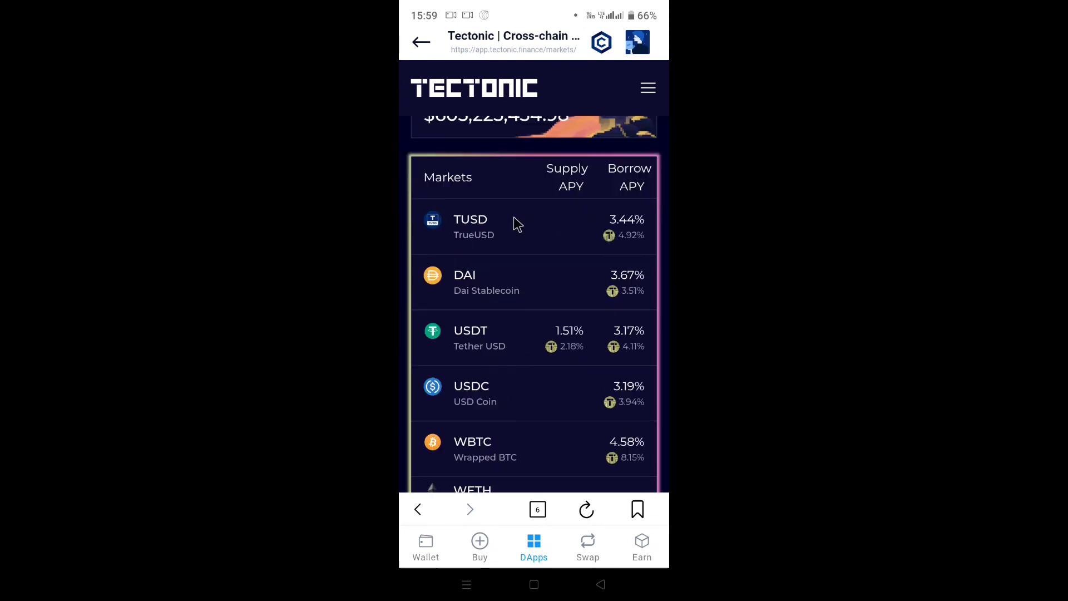
{"action": "scroll", "coordinate": [515, 233], "scroll_direction": "down", "scroll_amount": 2}
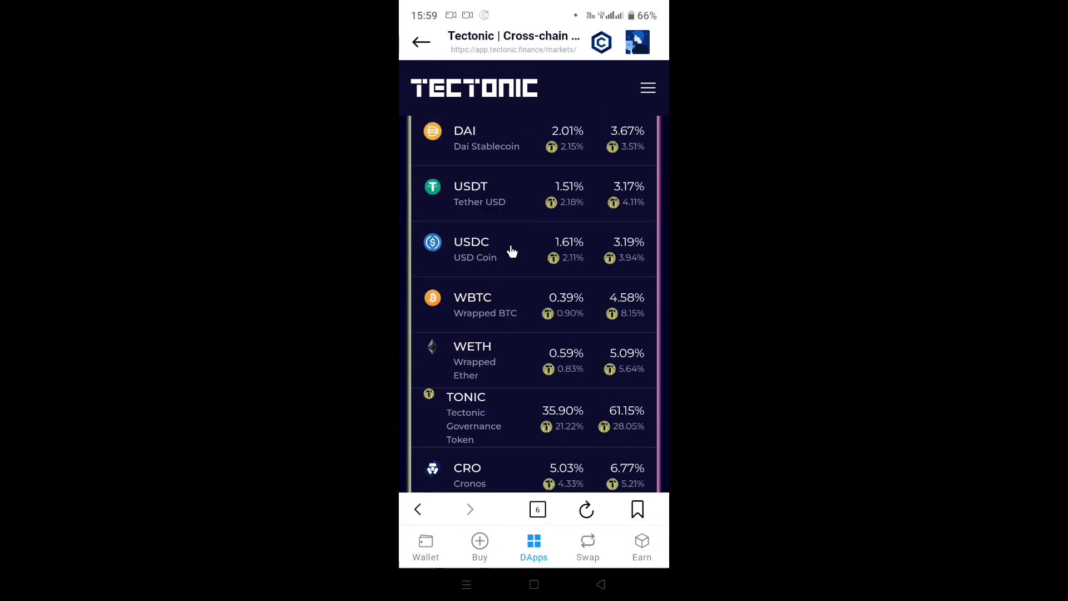
- Open the USD Coin (USDC) market and examine its Your supply and Your borrow sections
{"action": "left_click", "coordinate": [511, 251]}
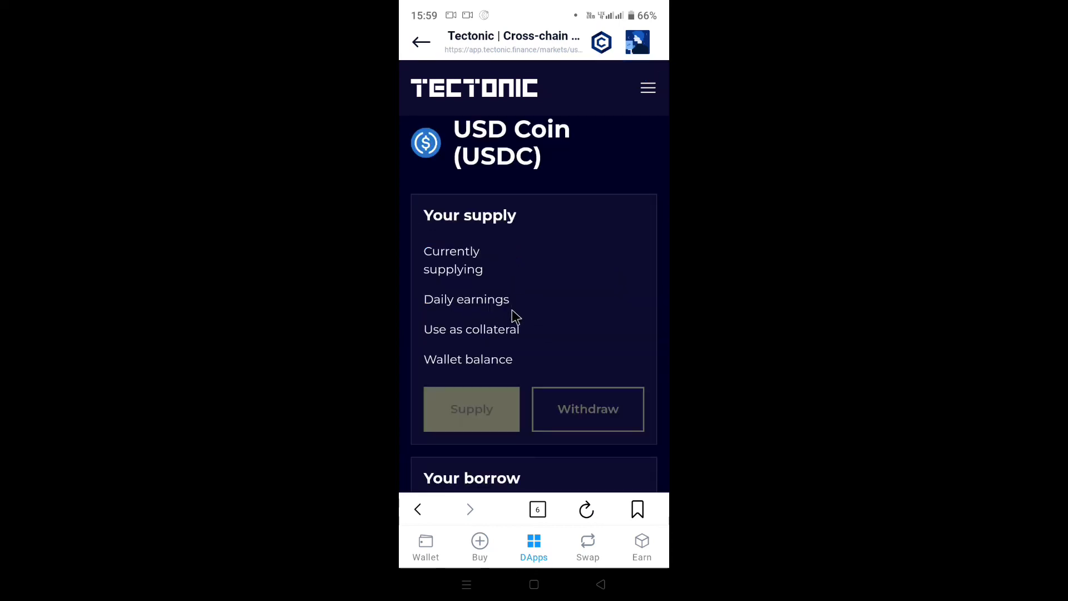
{"action": "scroll", "coordinate": [512, 312], "scroll_direction": "down", "scroll_amount": 5}
{"action": "scroll", "coordinate": [539, 312], "scroll_direction": "down", "scroll_amount": 2}
{"action": "scroll", "coordinate": [542, 328], "scroll_direction": "up", "scroll_amount": 6}
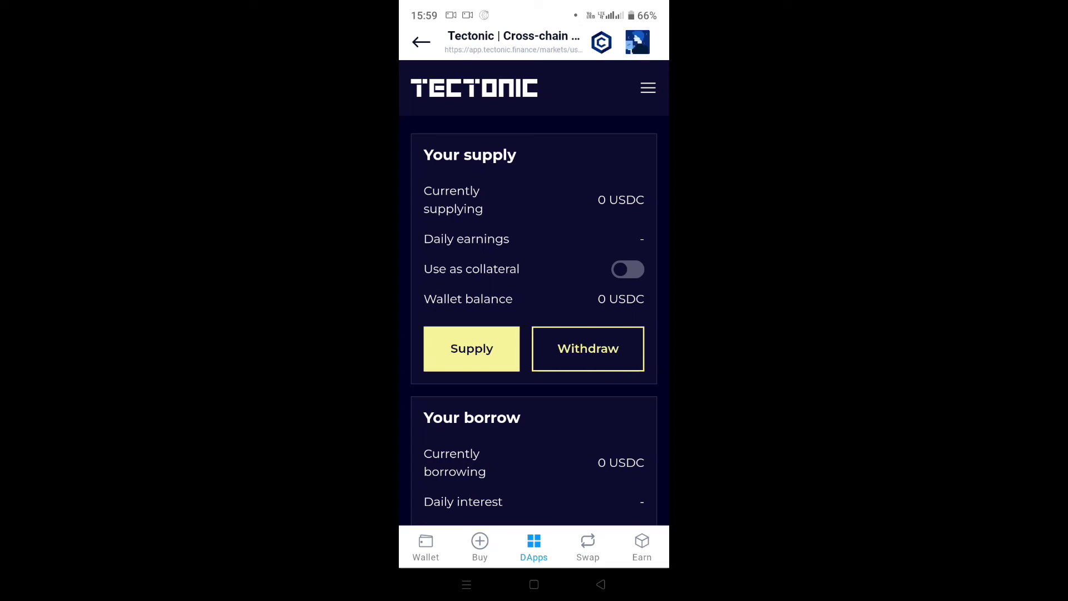
{"action": "scroll", "coordinate": [551, 300], "scroll_direction": "down", "scroll_amount": 3}
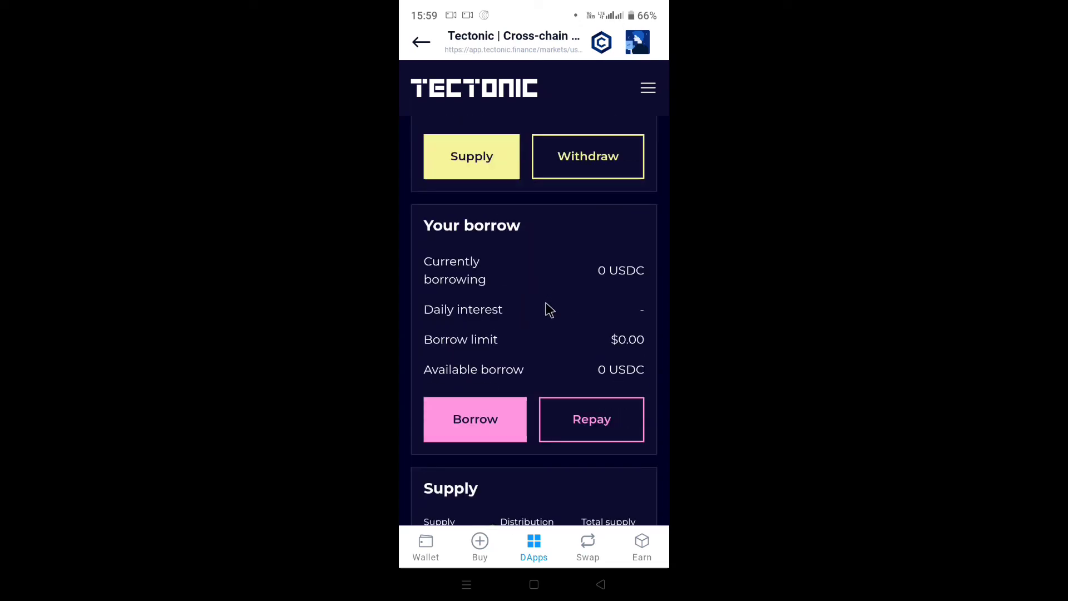
{"action": "scroll", "coordinate": [530, 295], "scroll_direction": "up", "scroll_amount": 4}
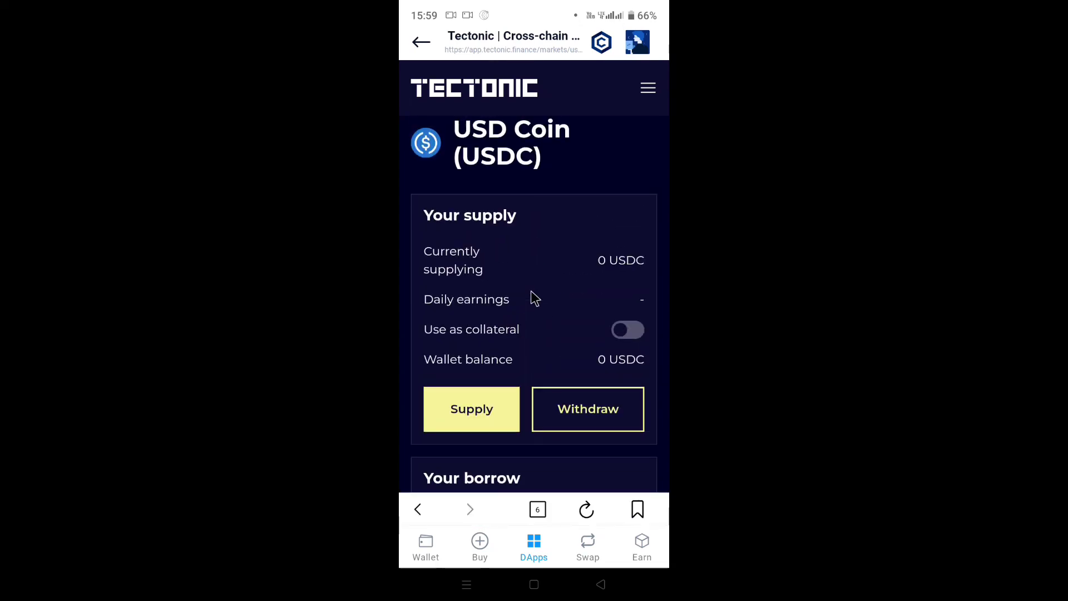
- Look over the USDC market page down to its Interest Rate Model chart
{"action": "scroll", "coordinate": [531, 292], "scroll_direction": "down", "scroll_amount": 10}
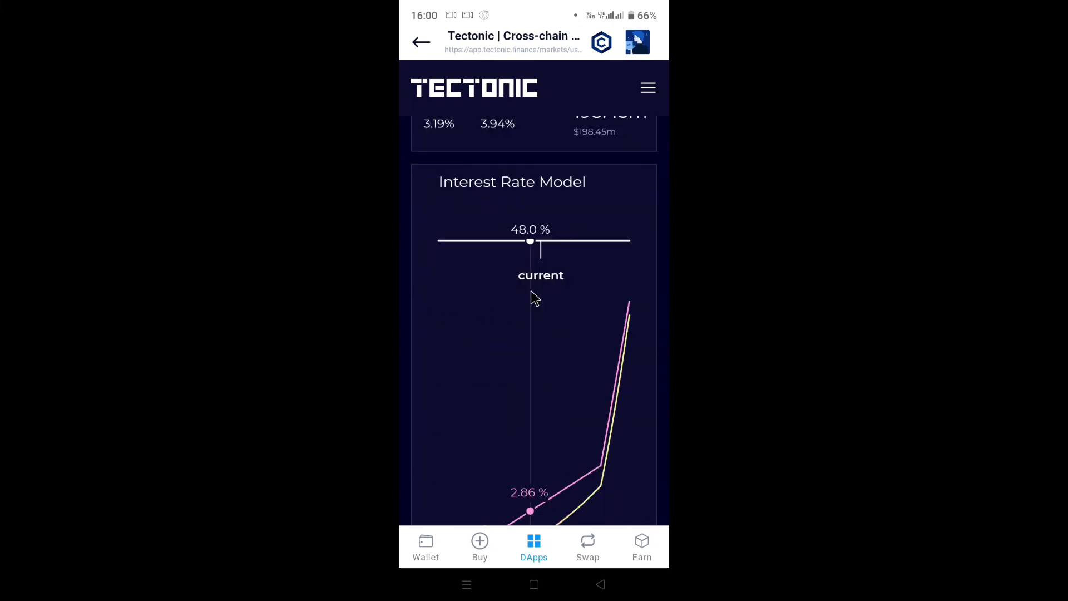
{"action": "scroll", "coordinate": [613, 264], "scroll_direction": "up", "scroll_amount": 11}
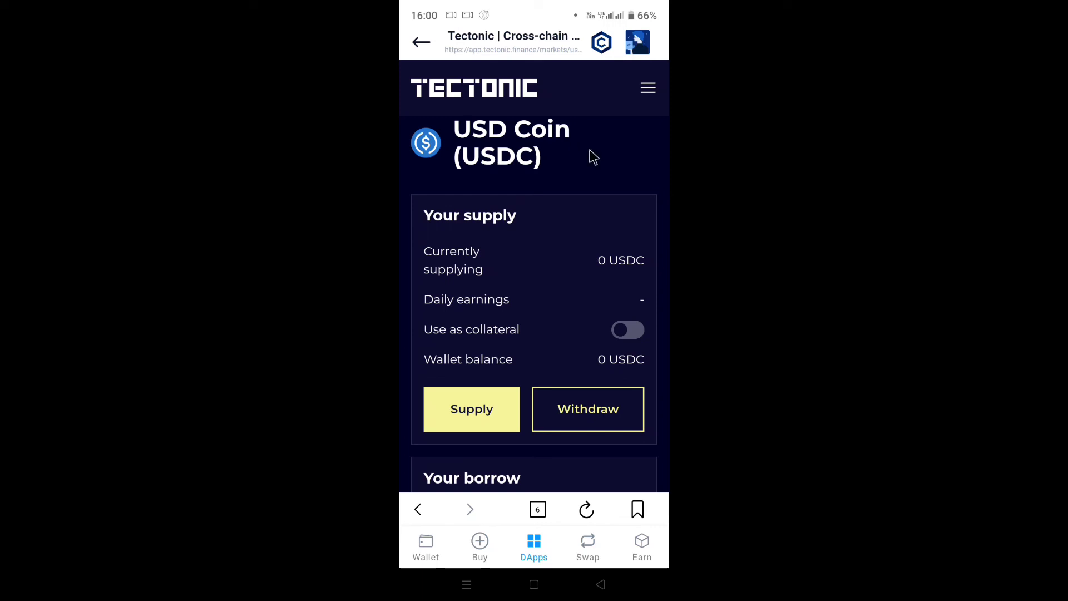
- Open Tectonic's TONIC page and review its price, circulating supply, market cap and Airdrop details
{"action": "left_click", "coordinate": [647, 91]}
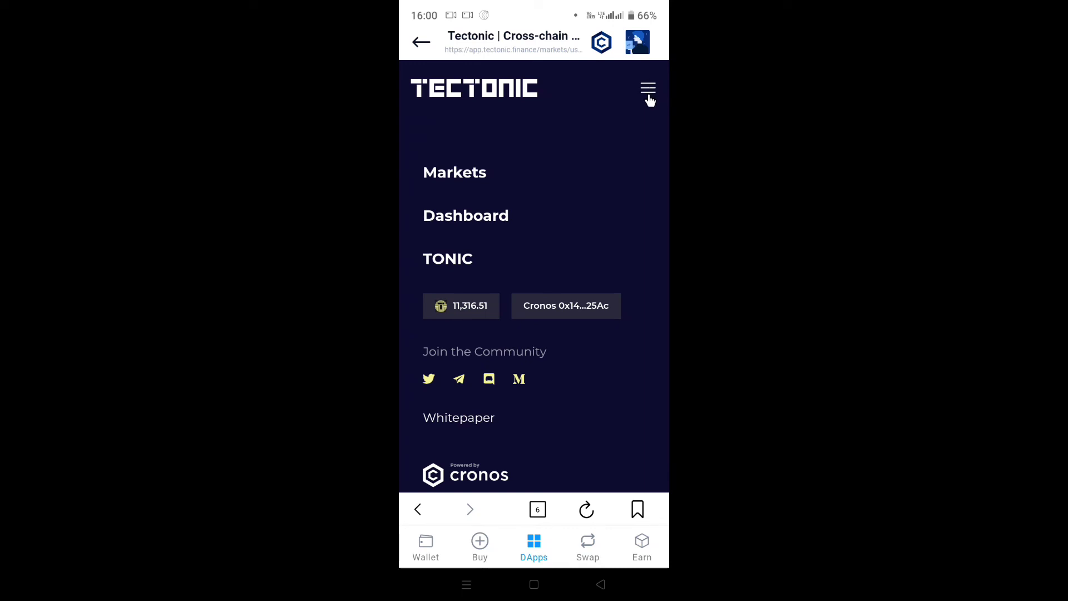
{"action": "left_click", "coordinate": [445, 265]}
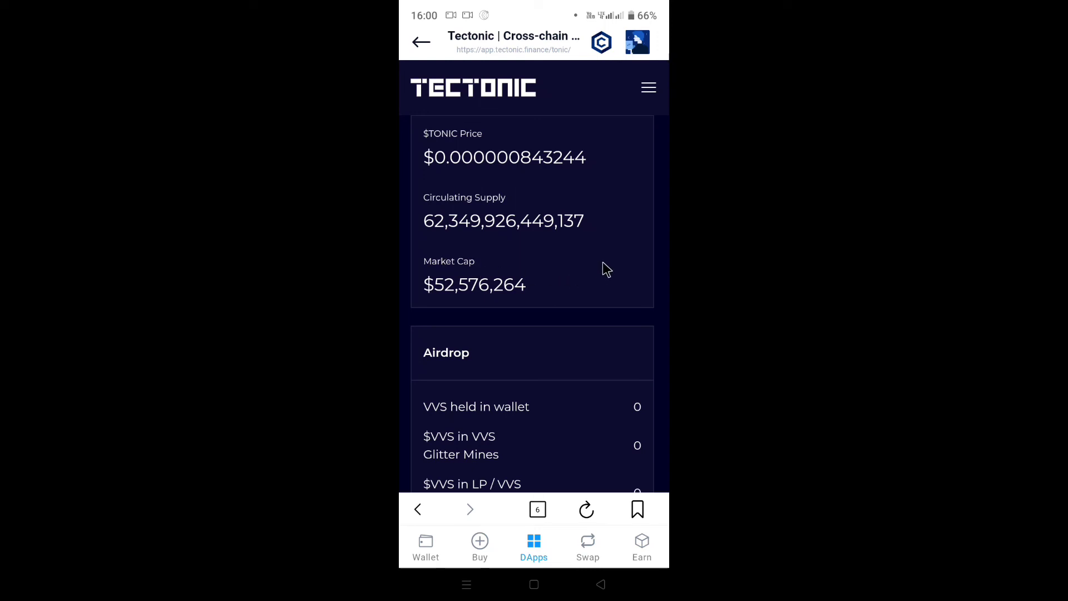
{"action": "scroll", "coordinate": [602, 262], "scroll_direction": "down", "scroll_amount": 3}
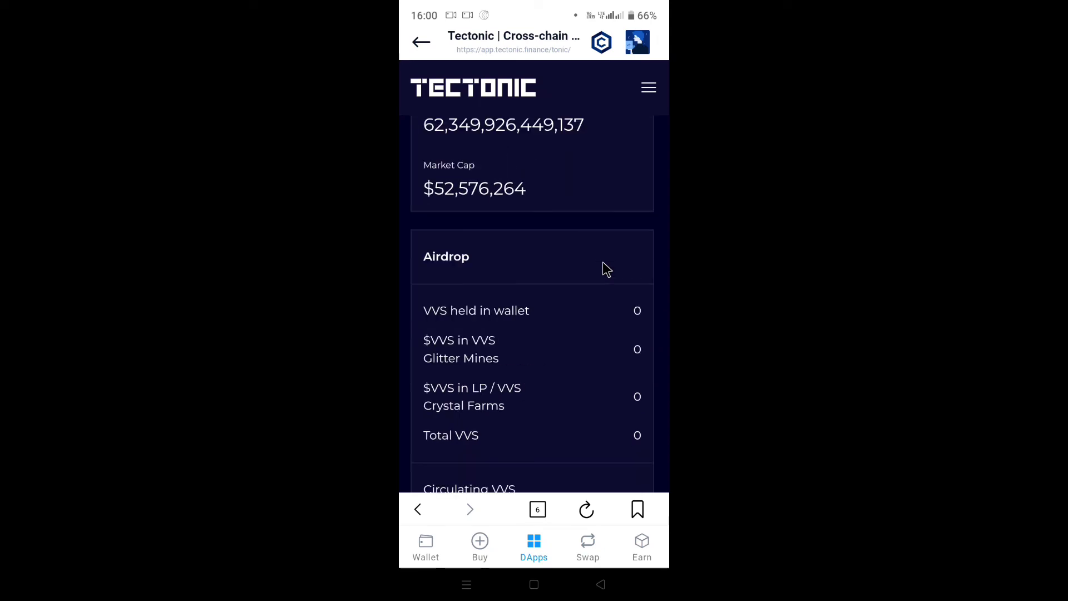
{"action": "scroll", "coordinate": [603, 263], "scroll_direction": "down", "scroll_amount": 7}
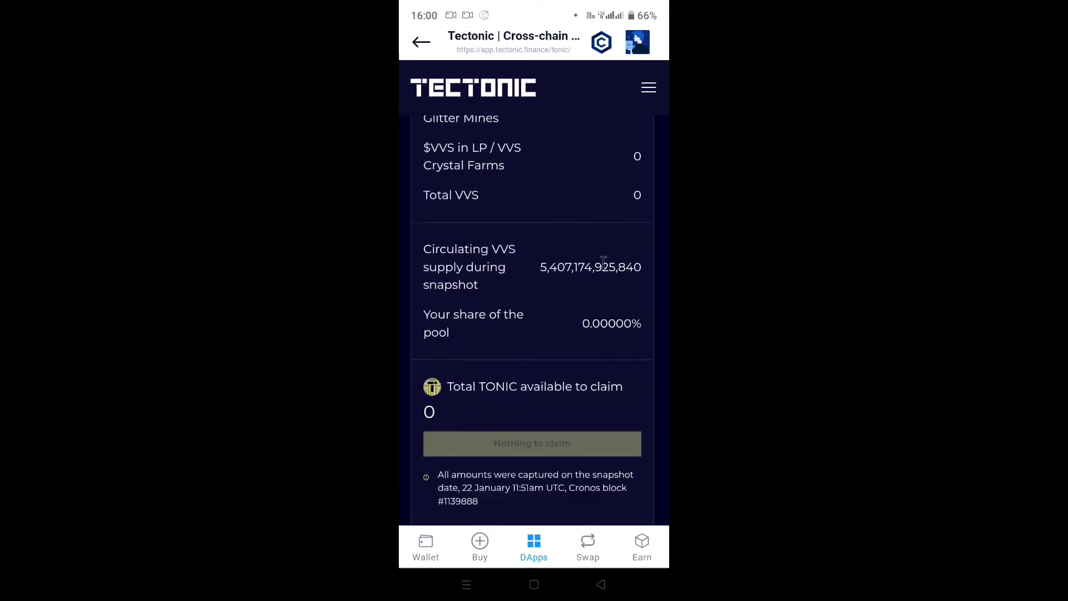
{"action": "scroll", "coordinate": [602, 262], "scroll_direction": "up", "scroll_amount": 8}
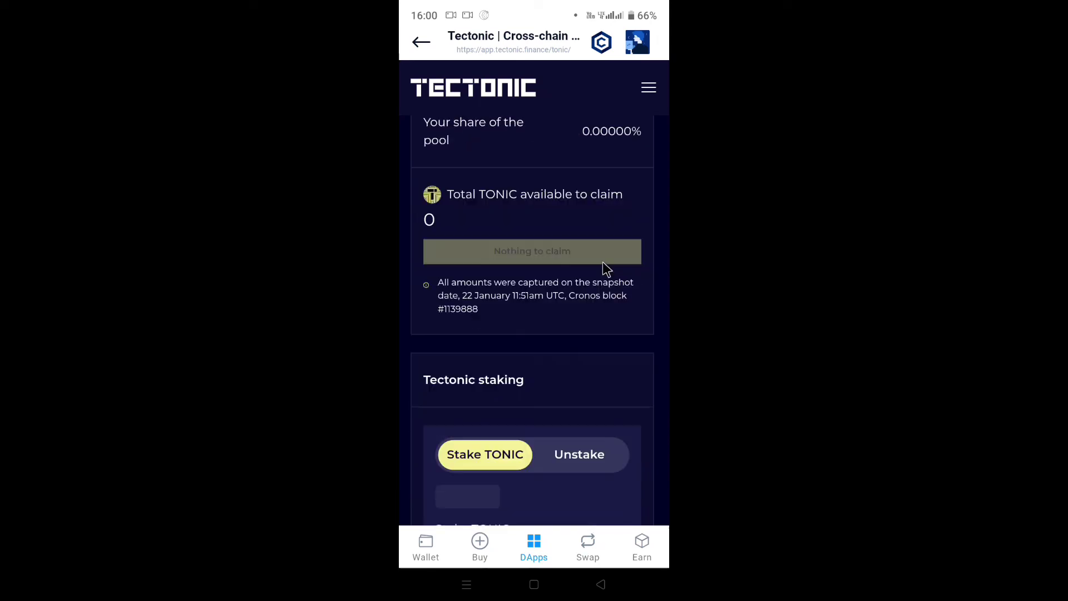
{"action": "scroll", "coordinate": [602, 263], "scroll_direction": "up", "scroll_amount": 2}
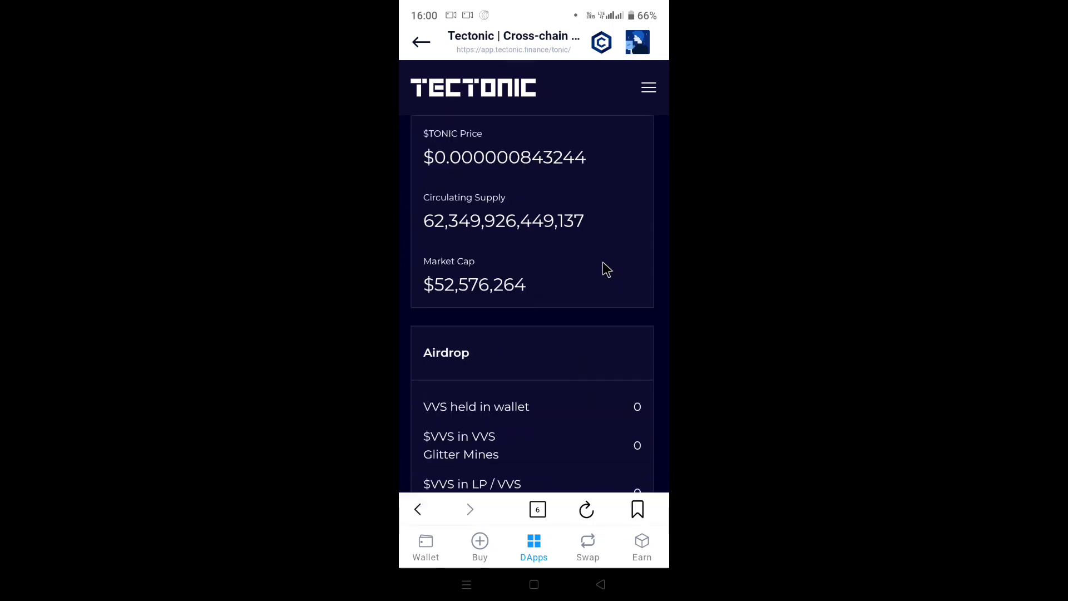
{"action": "scroll", "coordinate": [604, 261], "scroll_direction": "down", "scroll_amount": 5}
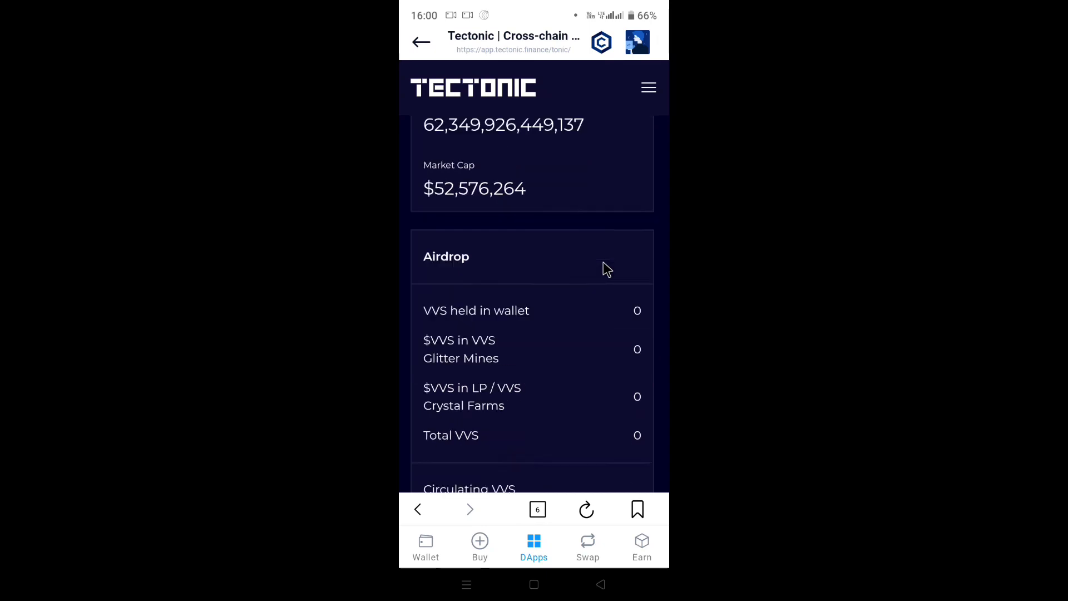
{"action": "scroll", "coordinate": [603, 261], "scroll_direction": "down", "scroll_amount": 6}
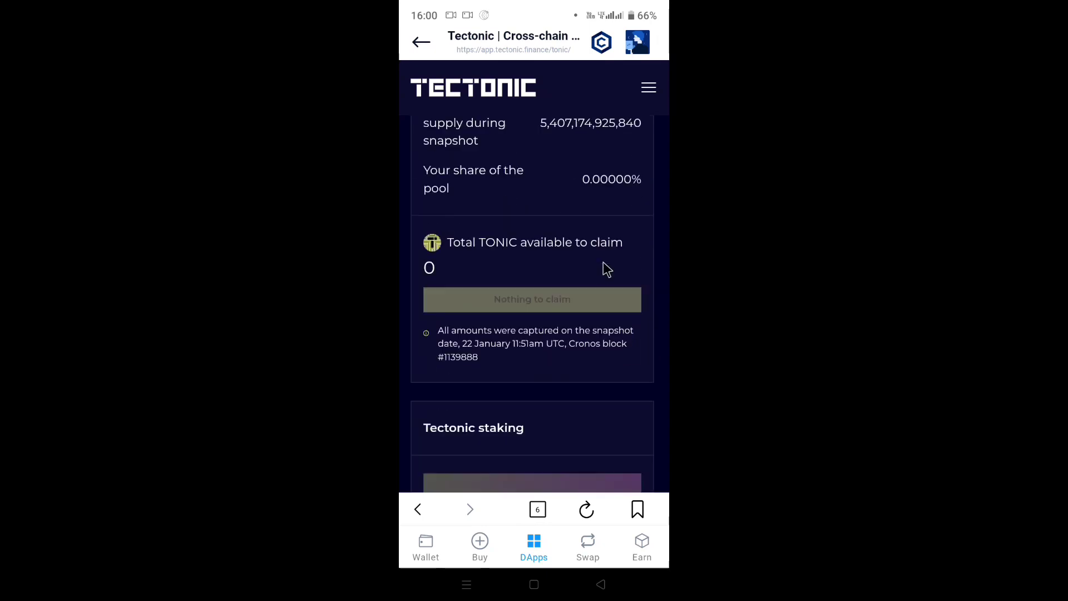
{"action": "scroll", "coordinate": [602, 263], "scroll_direction": "up", "scroll_amount": 1}
{"action": "scroll", "coordinate": [602, 265], "scroll_direction": "up", "scroll_amount": 6}
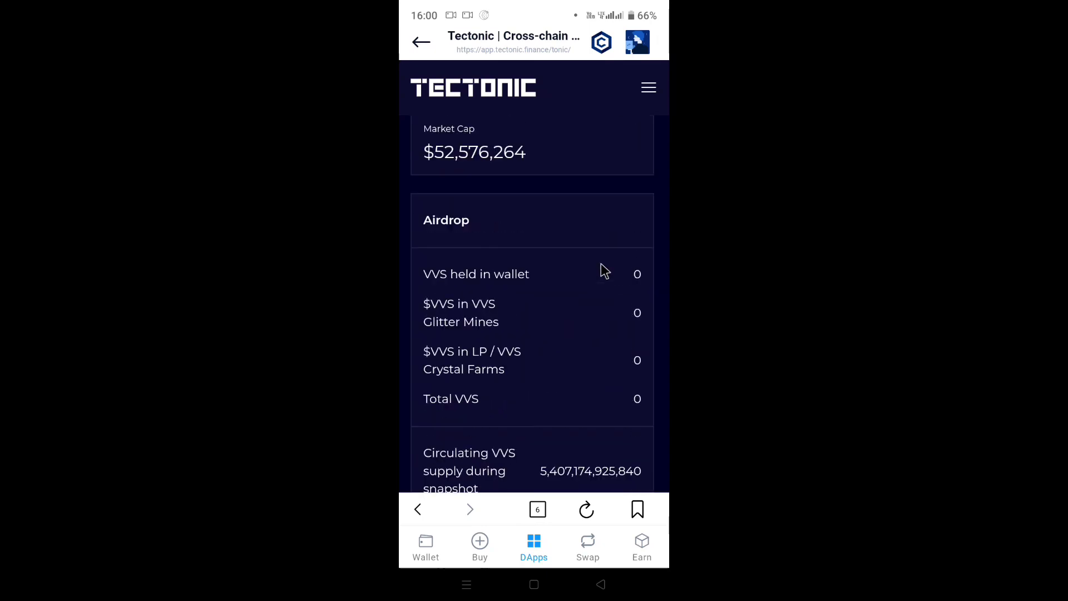
{"action": "scroll", "coordinate": [602, 265], "scroll_direction": "up", "scroll_amount": 2}
- Review the Tectonic staking section's APY, Stake TONIC form and staked and pending cooldown amounts
{"action": "scroll", "coordinate": [604, 270], "scroll_direction": "down", "scroll_amount": 8}
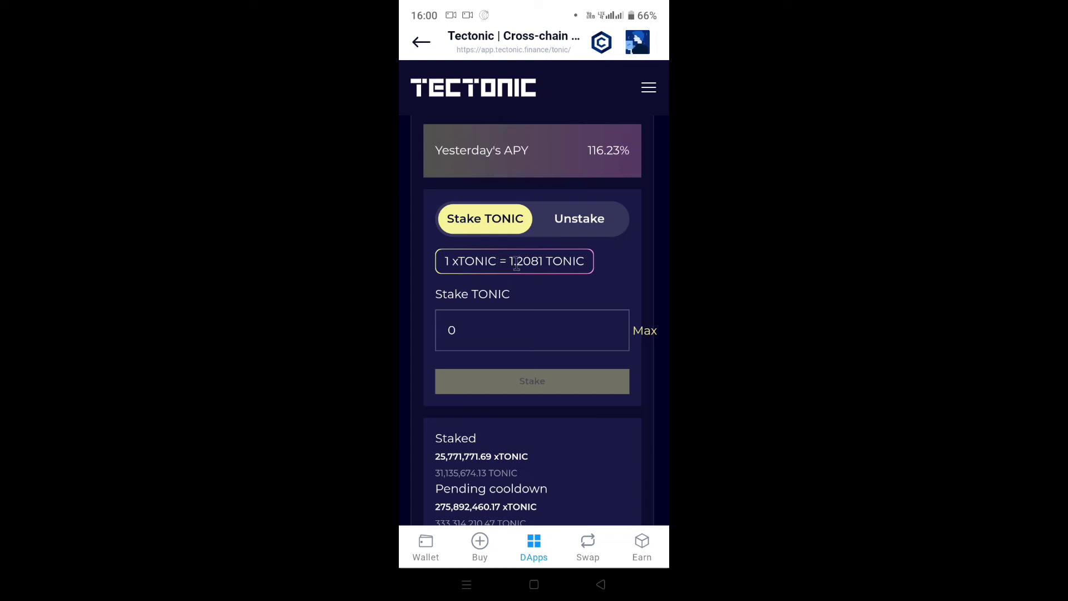
{"action": "scroll", "coordinate": [606, 267], "scroll_direction": "down", "scroll_amount": 3}
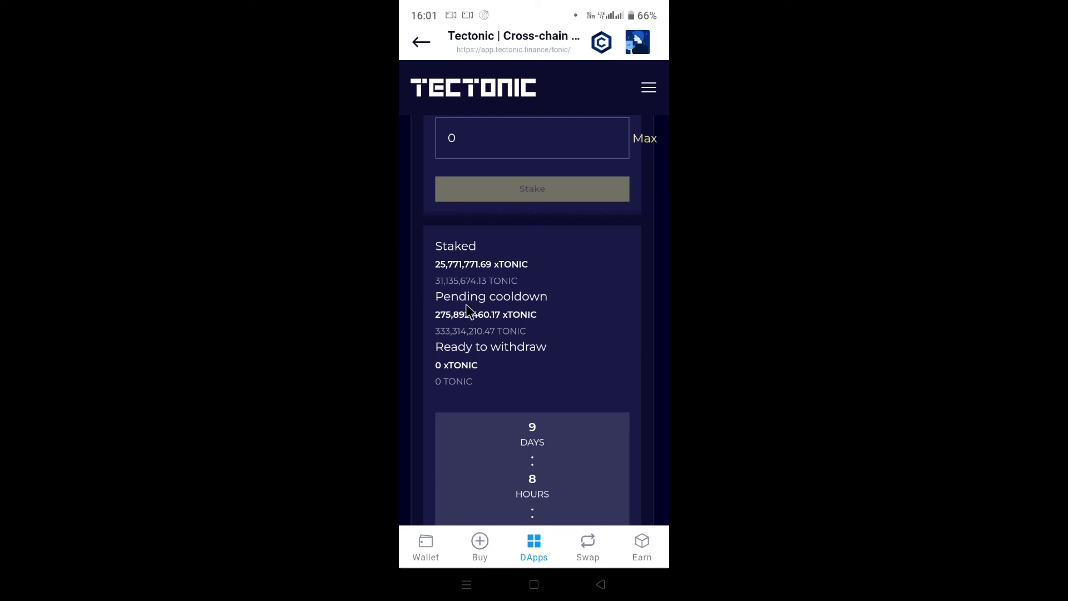
{"action": "scroll", "coordinate": [562, 300], "scroll_direction": "up", "scroll_amount": 4}
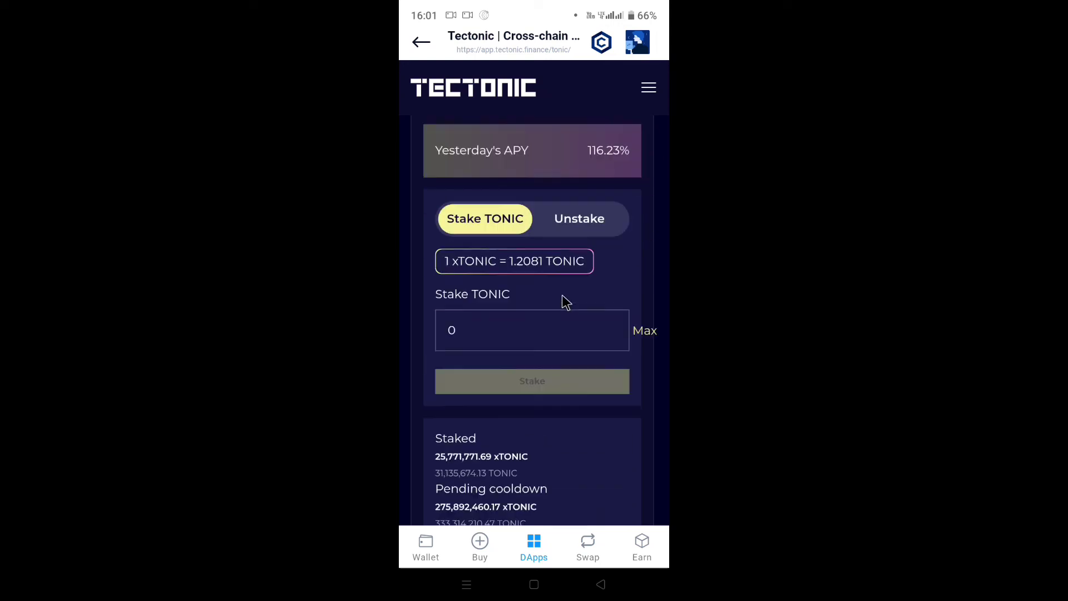
- Show the Unstake form for TONIC and read its cooldown reminder without entering an amount
{"action": "left_click", "coordinate": [583, 278]}
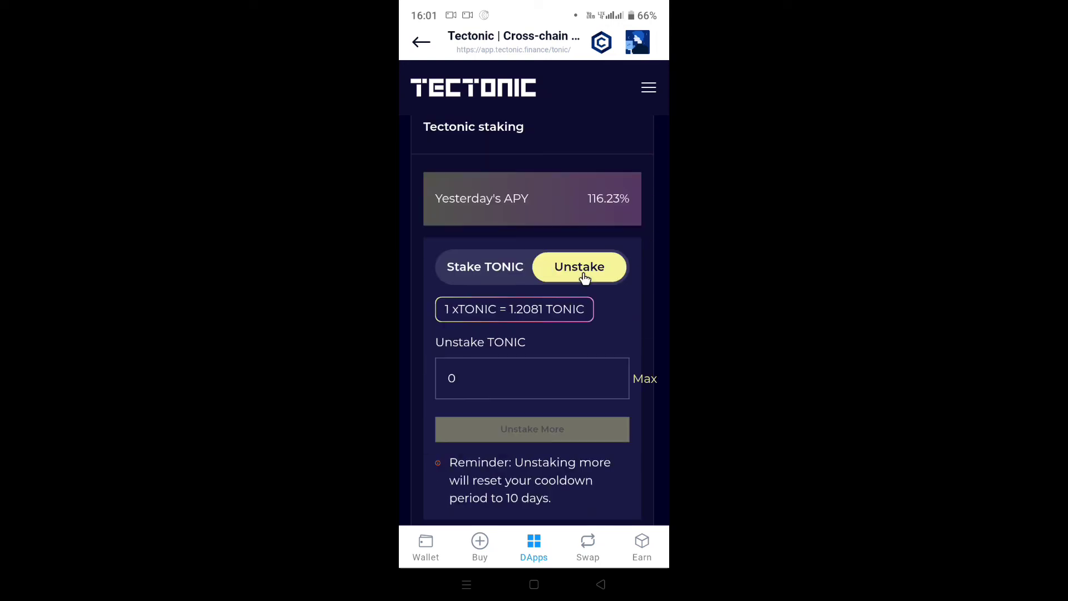
{"action": "scroll", "coordinate": [585, 281], "scroll_direction": "down", "scroll_amount": 3}
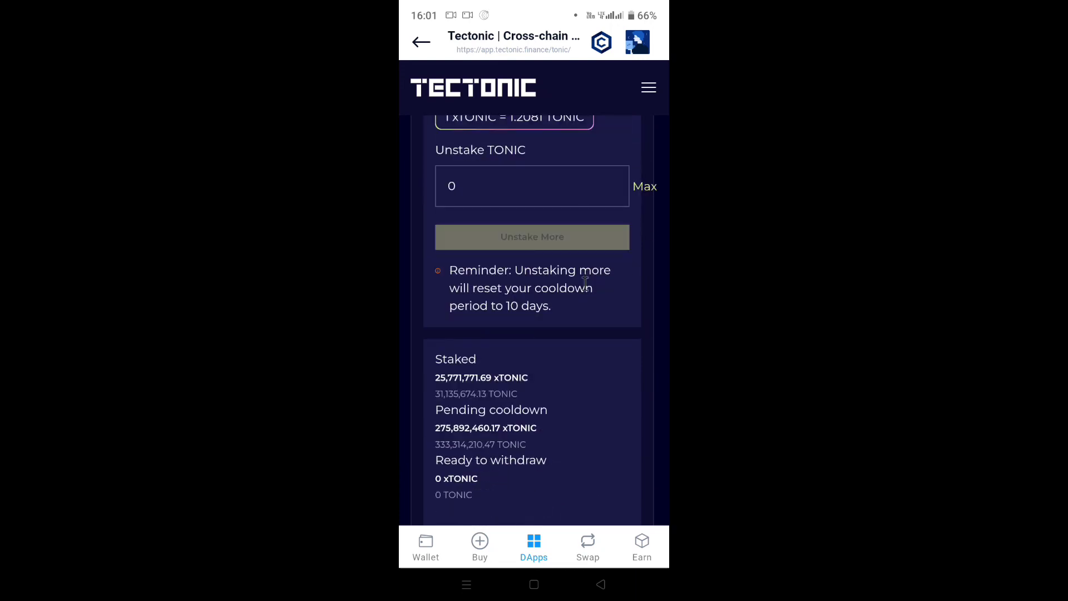
{"action": "scroll", "coordinate": [517, 289], "scroll_direction": "down", "scroll_amount": 2}
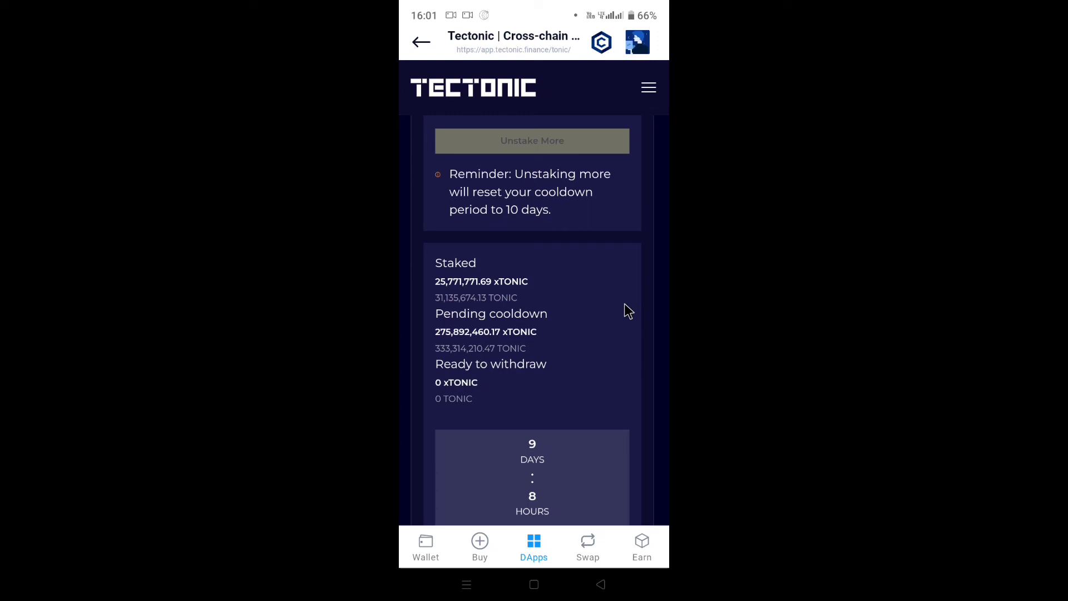
{"action": "scroll", "coordinate": [626, 311], "scroll_direction": "up", "scroll_amount": 5}
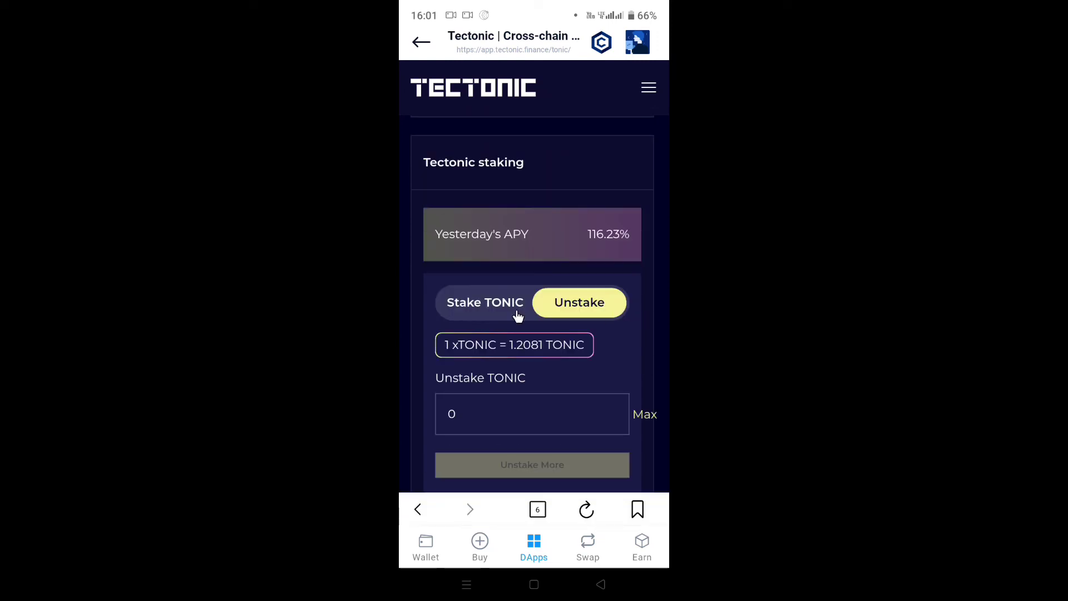
- Return to the Stake TONIC form and examine the withdrawal cooldown countdown and the unstaking locked rate
{"action": "left_click", "coordinate": [480, 307]}
{"action": "scroll", "coordinate": [576, 298], "scroll_direction": "down", "scroll_amount": 6}
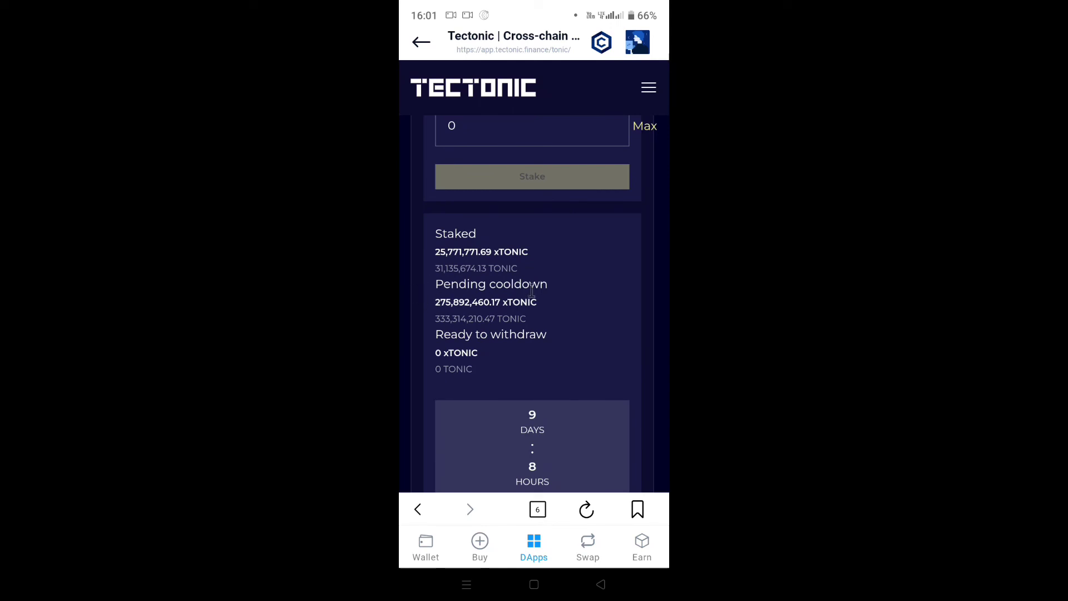
{"action": "scroll", "coordinate": [543, 315], "scroll_direction": "down", "scroll_amount": 4}
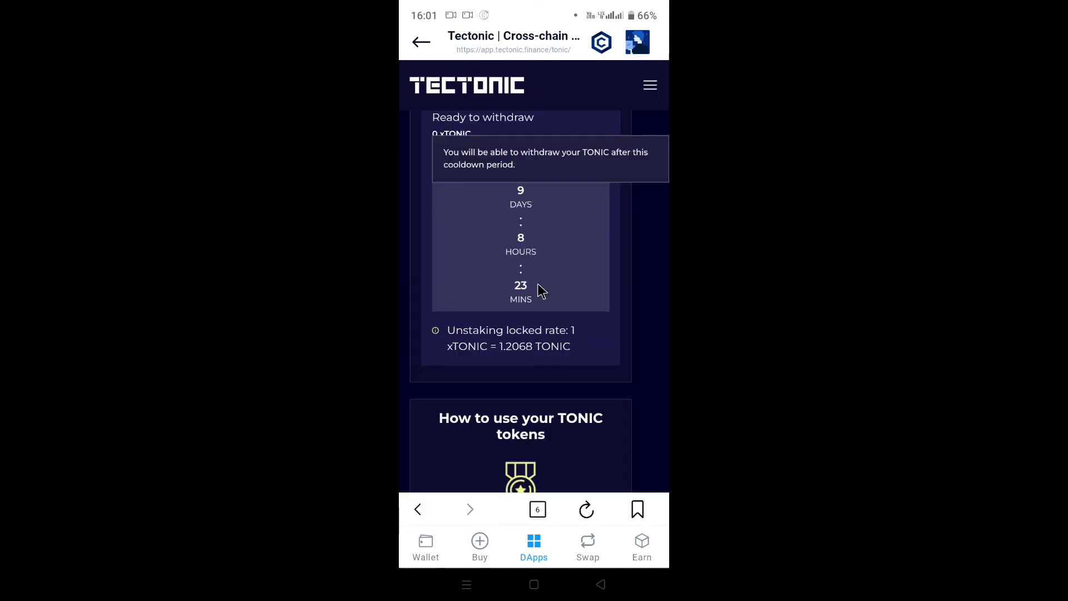
{"action": "scroll", "coordinate": [538, 285], "scroll_direction": "up", "scroll_amount": 5}
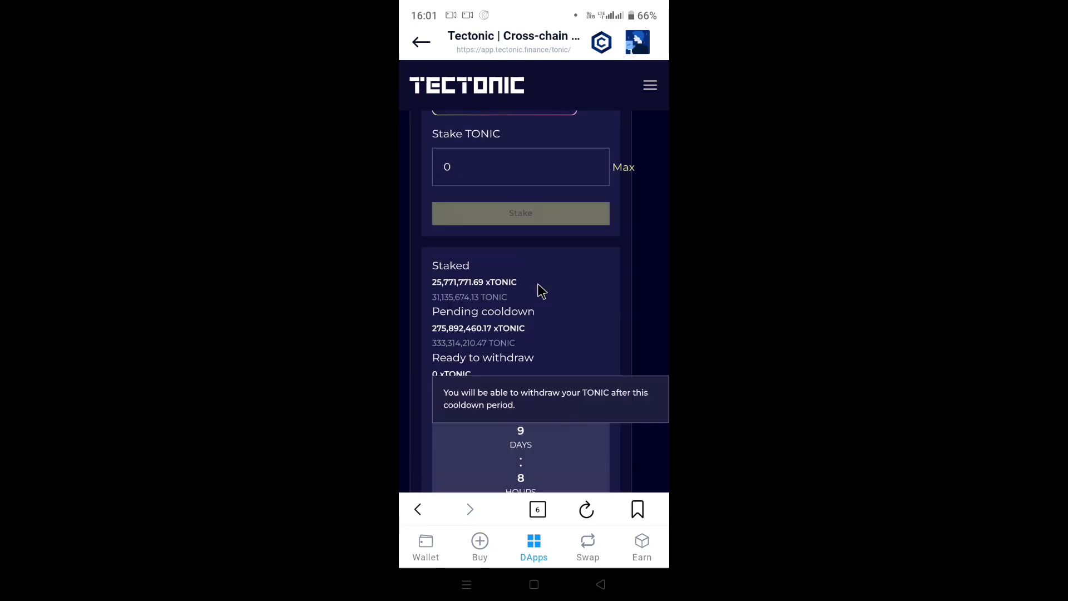
{"action": "scroll", "coordinate": [538, 286], "scroll_direction": "down", "scroll_amount": 4}
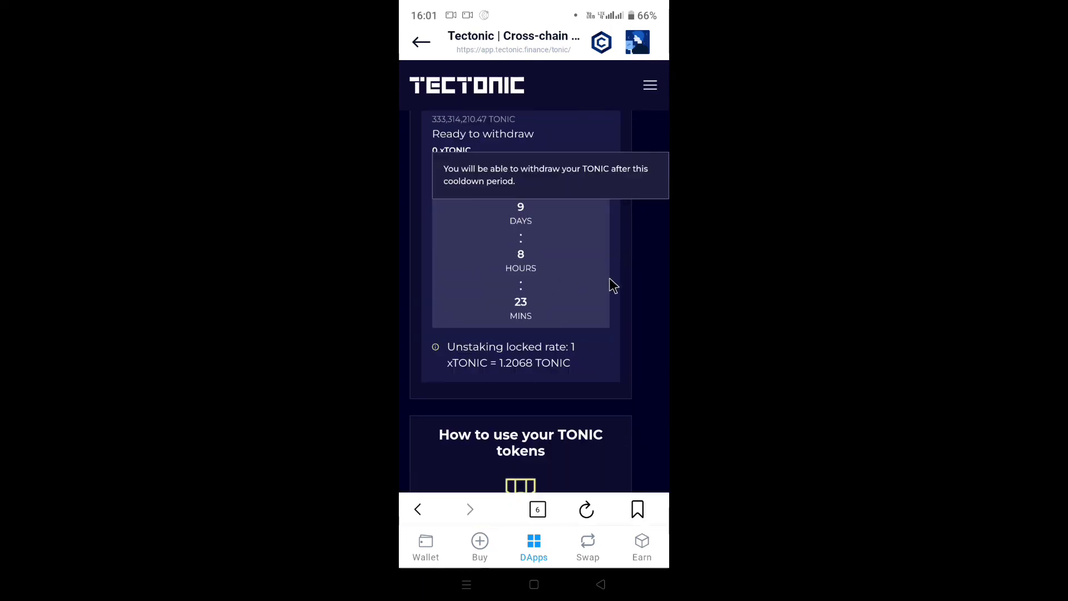
{"action": "left_click", "coordinate": [614, 285]}
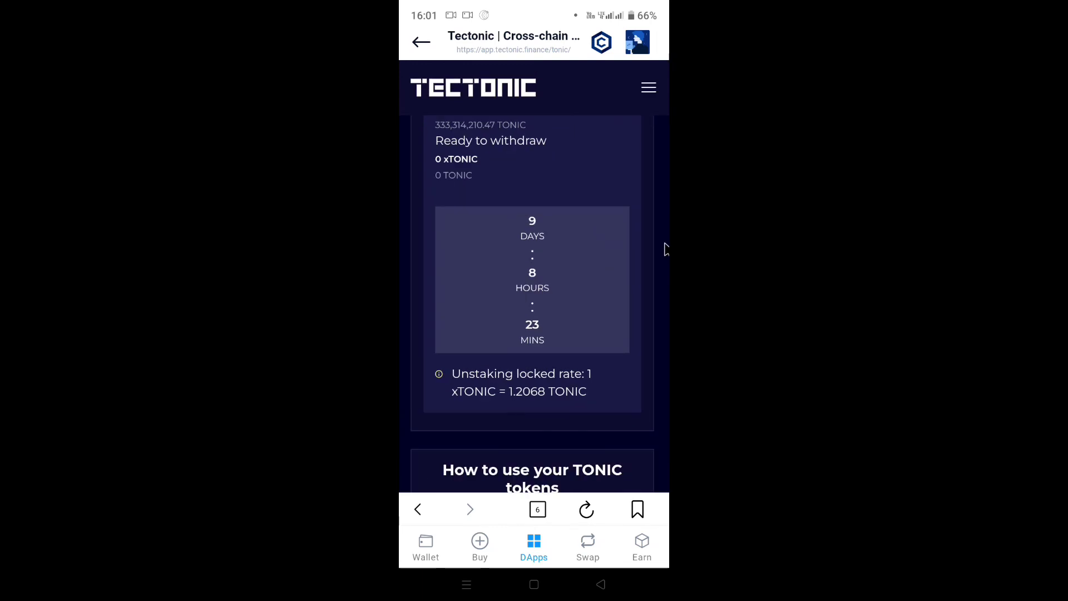
{"action": "scroll", "coordinate": [663, 248], "scroll_direction": "up", "scroll_amount": 6}
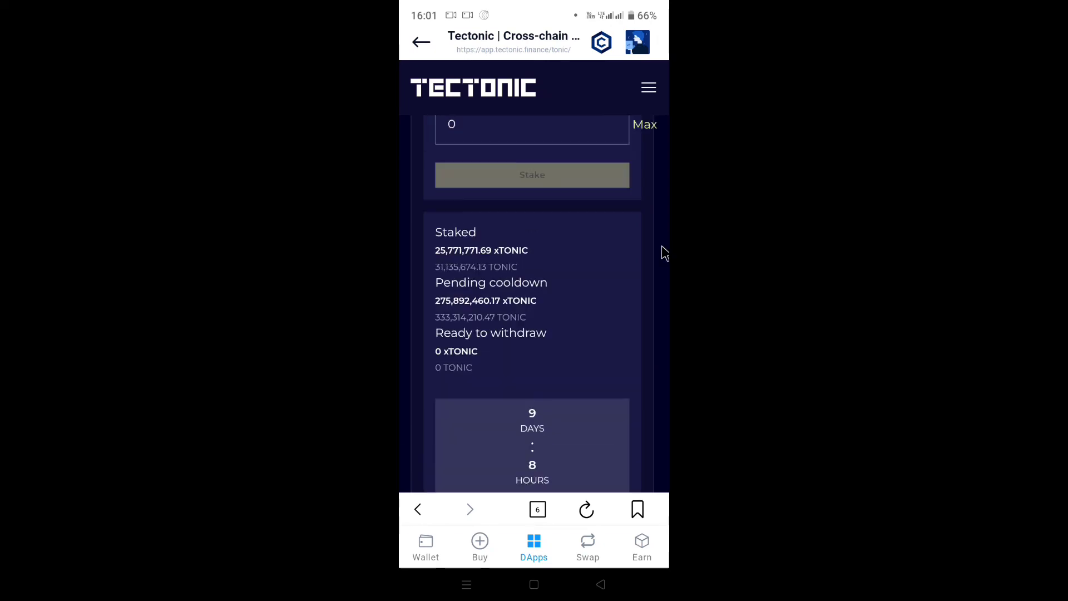
{"action": "scroll", "coordinate": [662, 248], "scroll_direction": "up", "scroll_amount": 10}
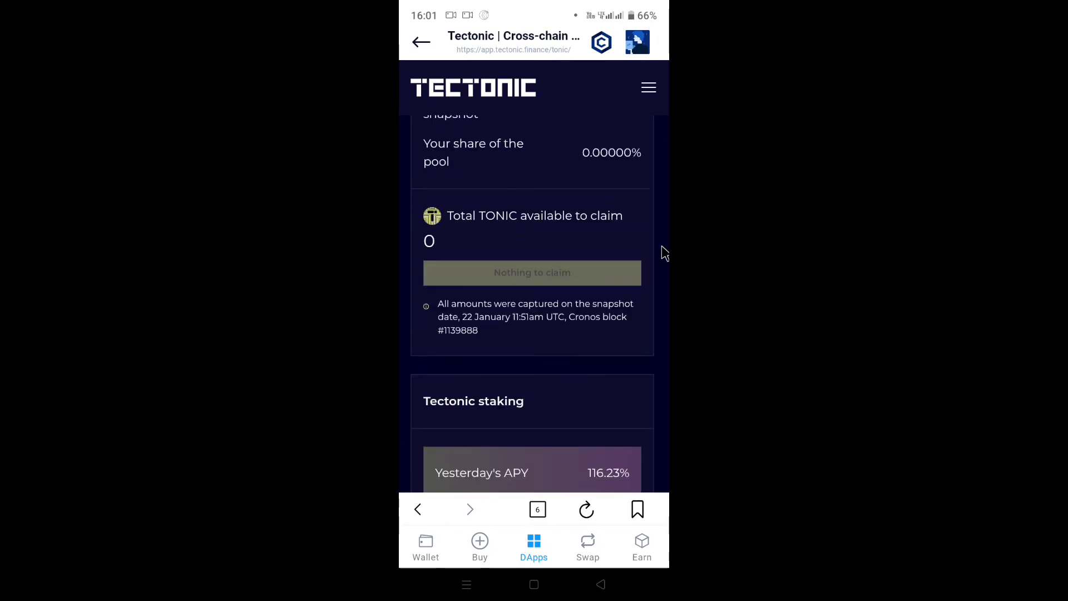